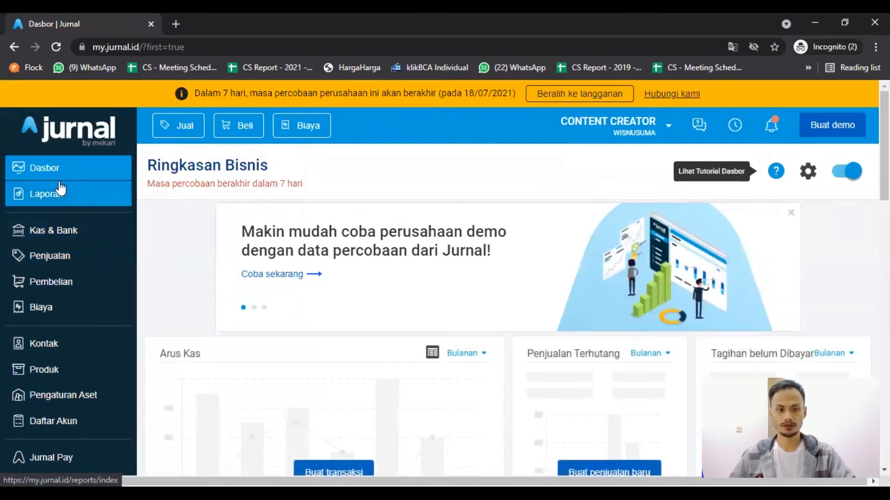
Start a sales invoice for a new customer contact named Google Ads, with the transaction date 30/06/2021.
click(791, 214)
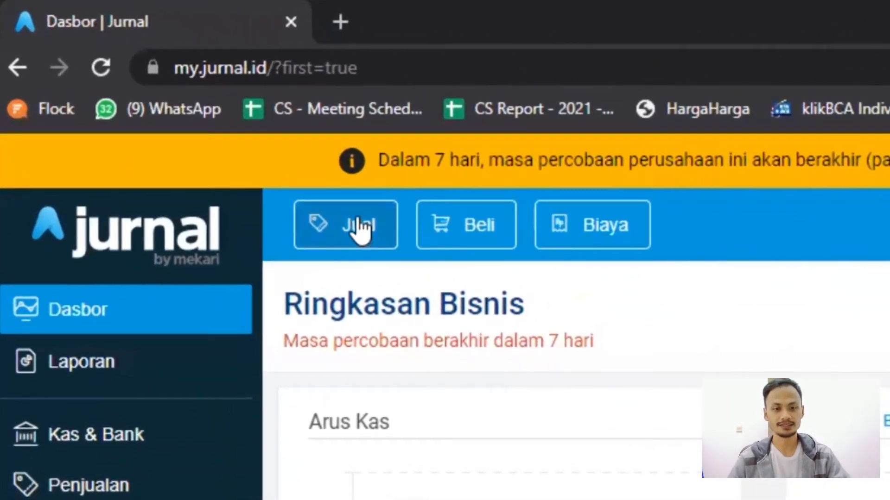
click(359, 226)
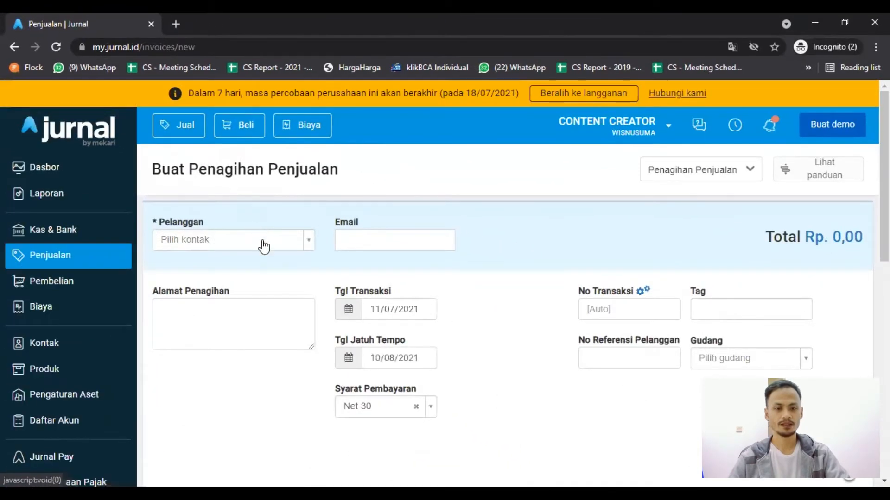
click(263, 241)
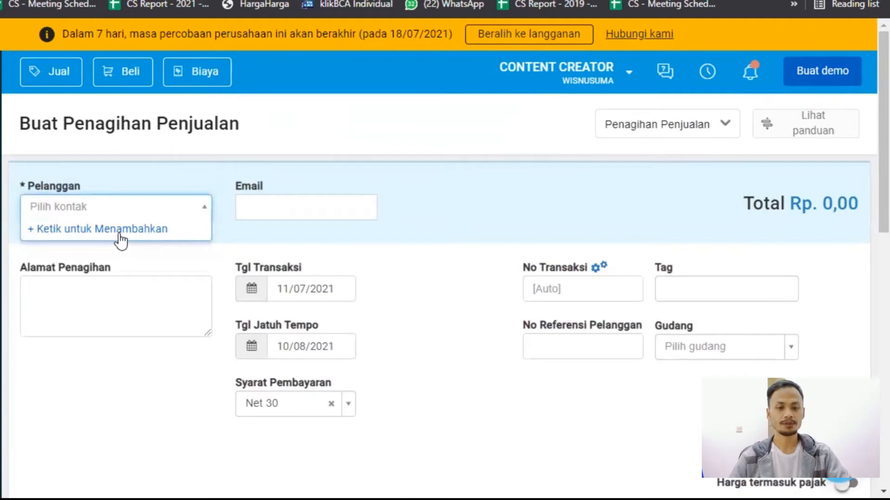
click(120, 229)
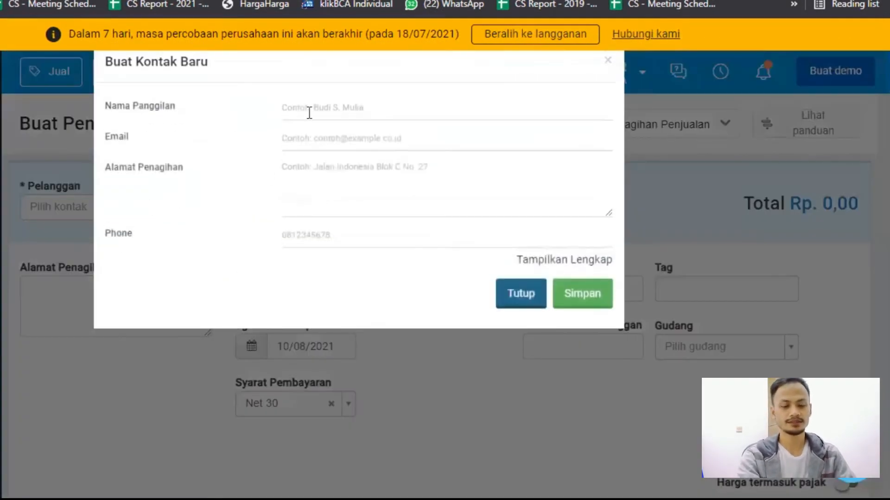
text(Google Ads)
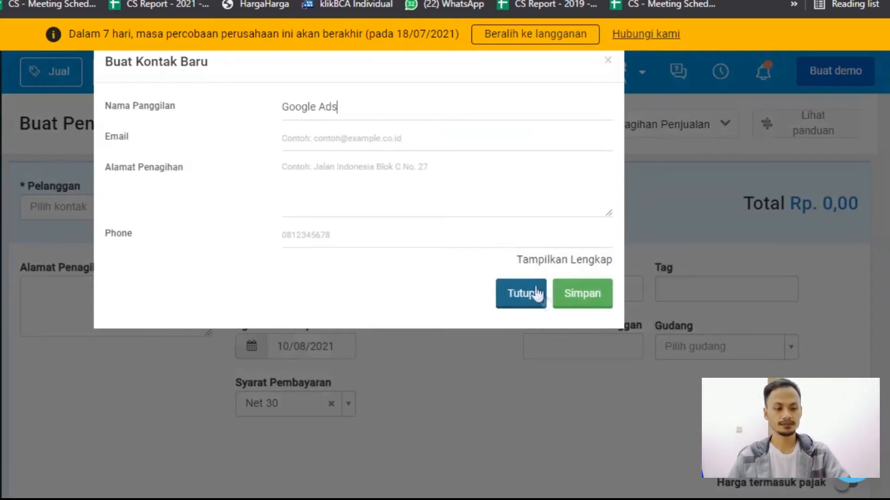
click(568, 300)
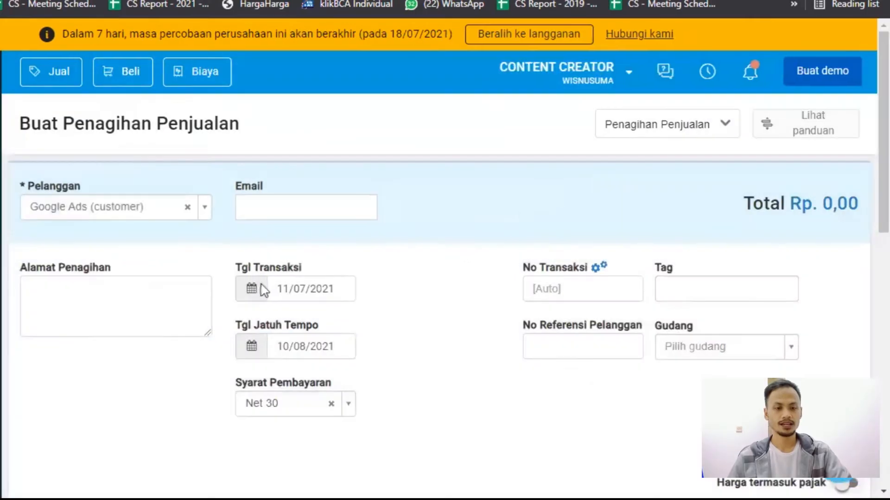
click(264, 290)
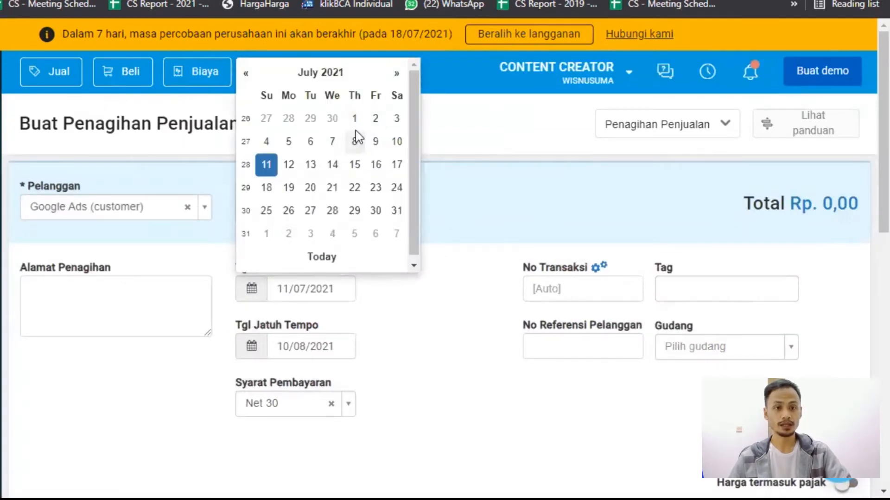
click(324, 125)
Begin a new product named Ads for the first line of the invoice.
scroll(419, 262, down, 6)
click(219, 242)
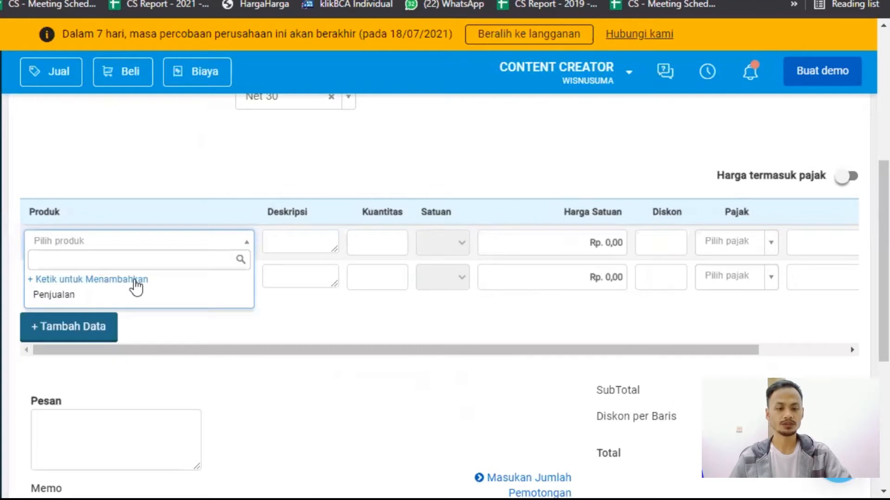
click(136, 288)
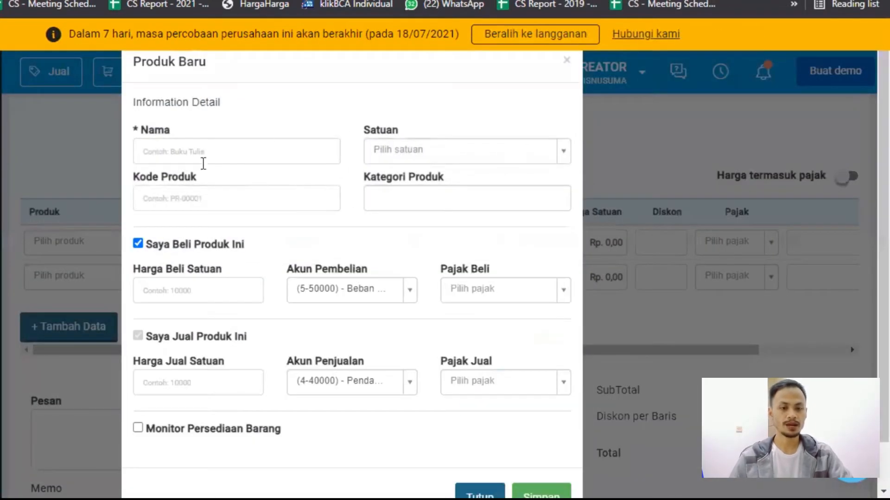
click(203, 159)
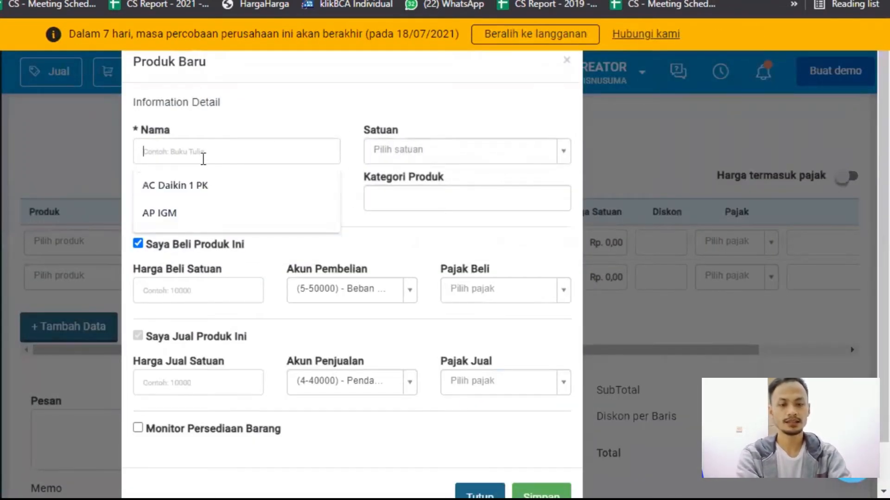
text(Ads)
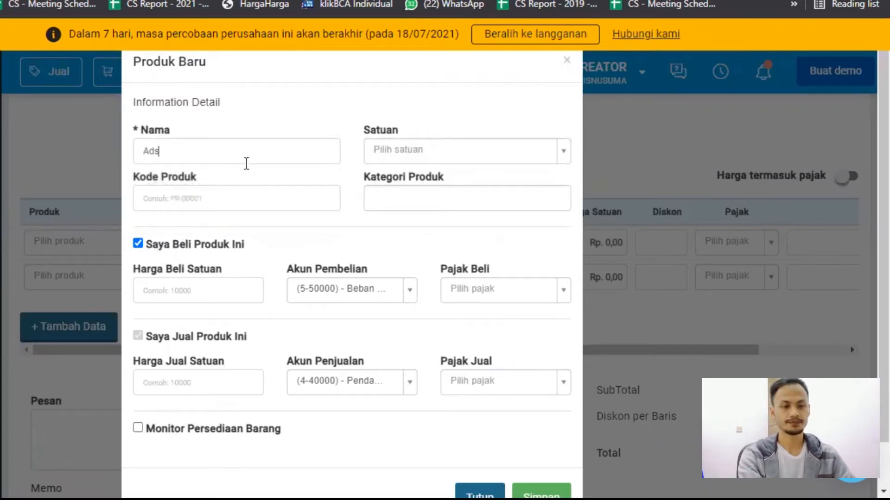
Give the product a new unit named Month and save it with the "Saya Beli Produk Ini" option disabled.
click(398, 145)
text(M)
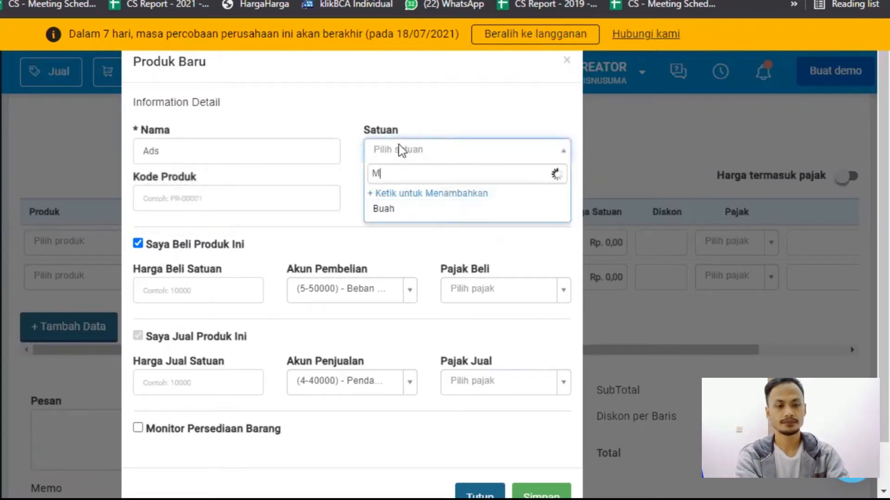
text(onth)
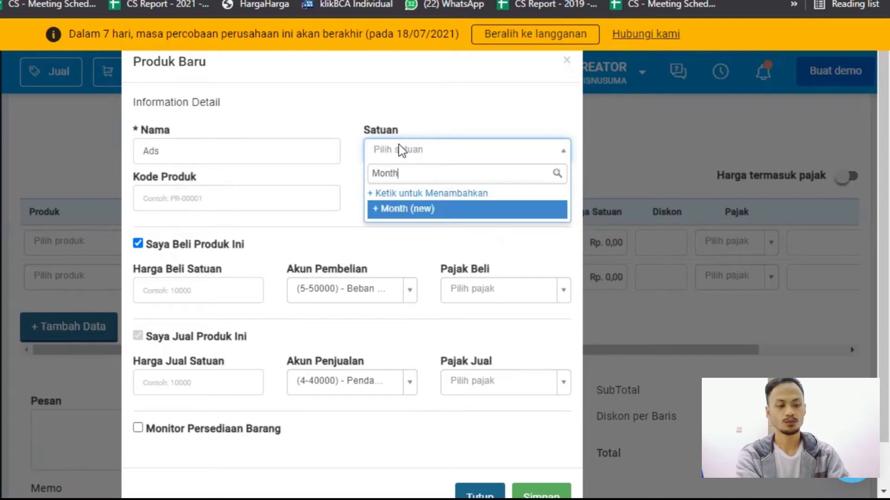
key(Return)
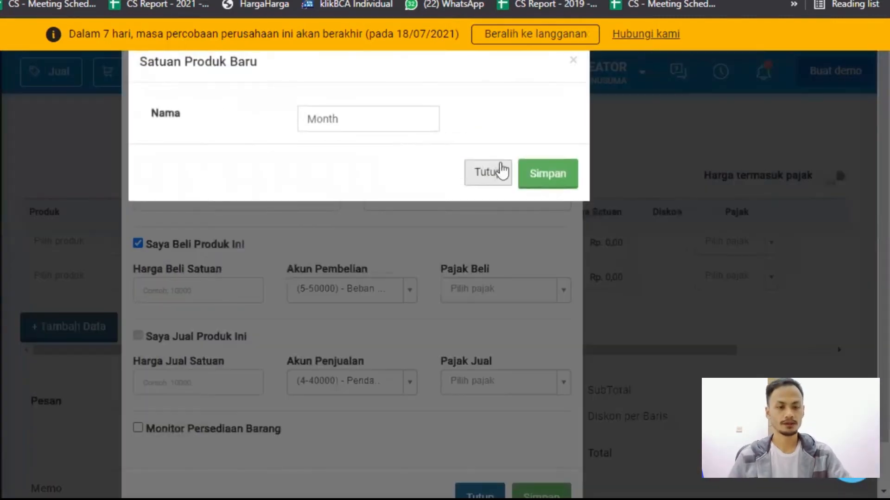
click(542, 177)
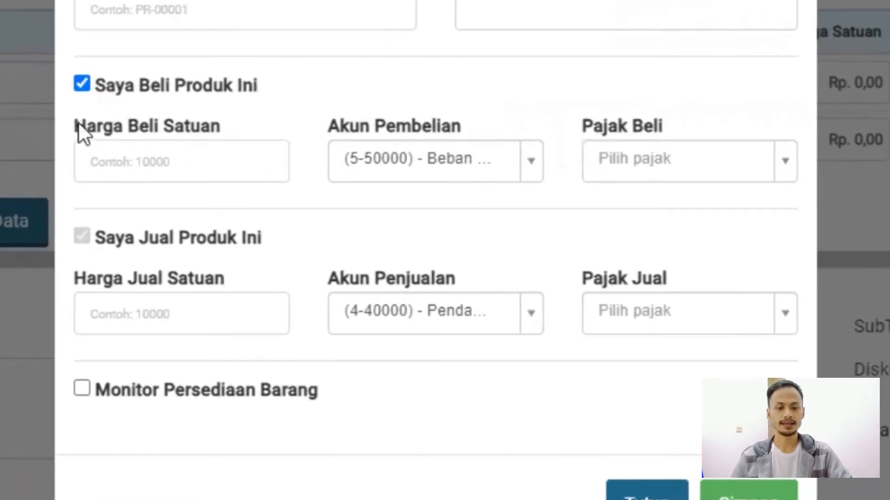
click(83, 83)
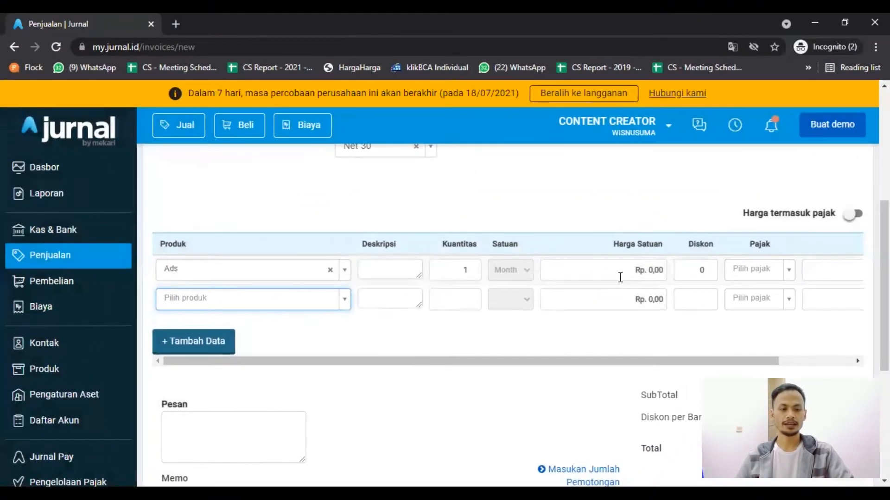
Set the unit price of the Ads line to 25000000 and create the invoice.
click(620, 277)
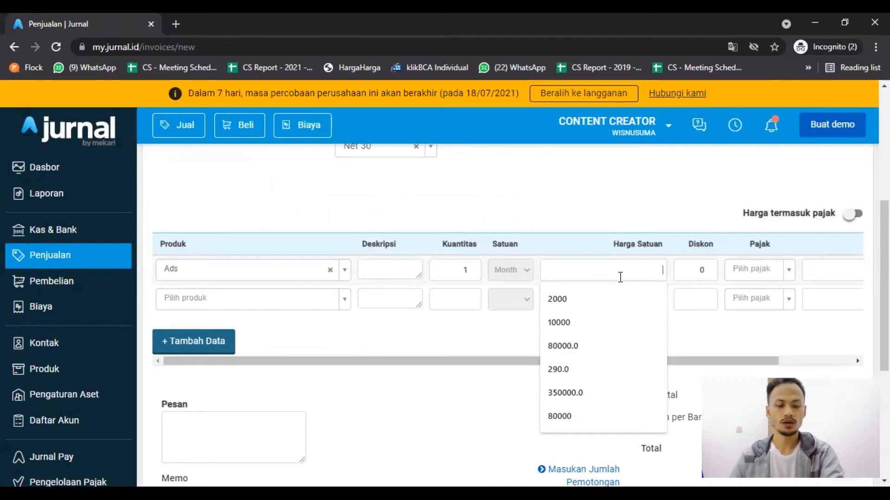
text(25000000)
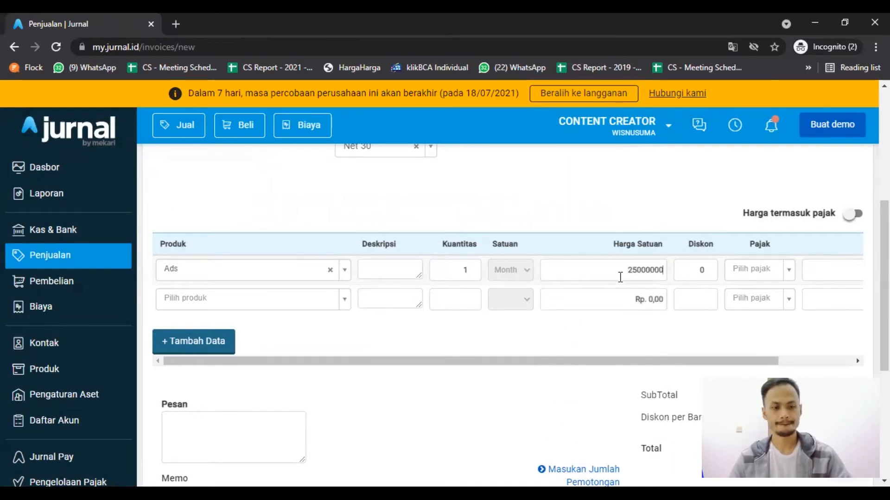
click(563, 337)
scroll(593, 348, down, 5)
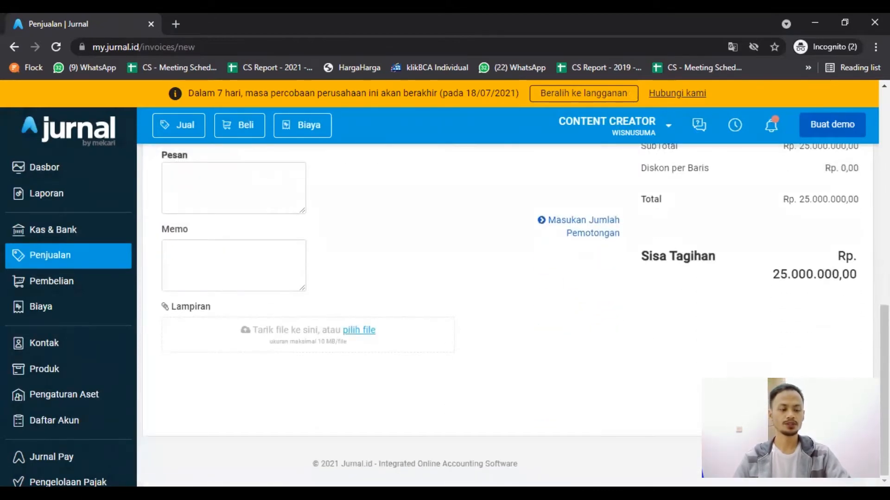
click(807, 412)
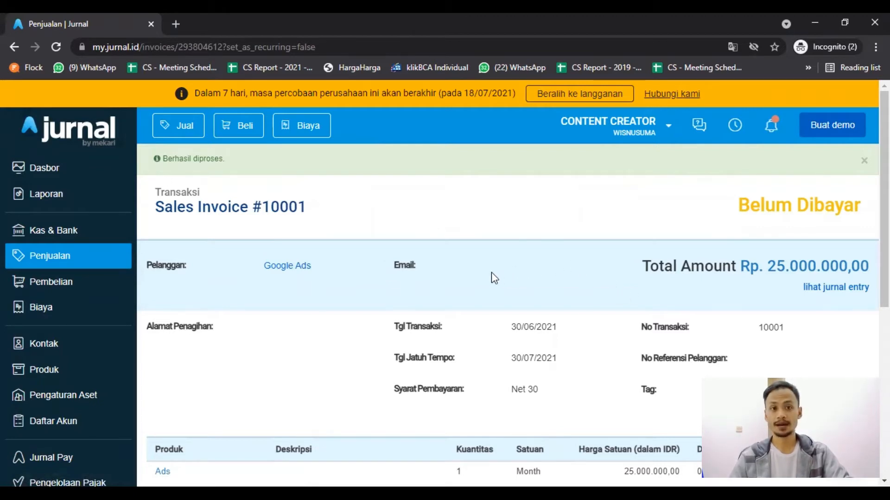
Start a received payment for the sales invoice, deposited to (1-10002) - Rekening Bank.
scroll(492, 271, down, 7)
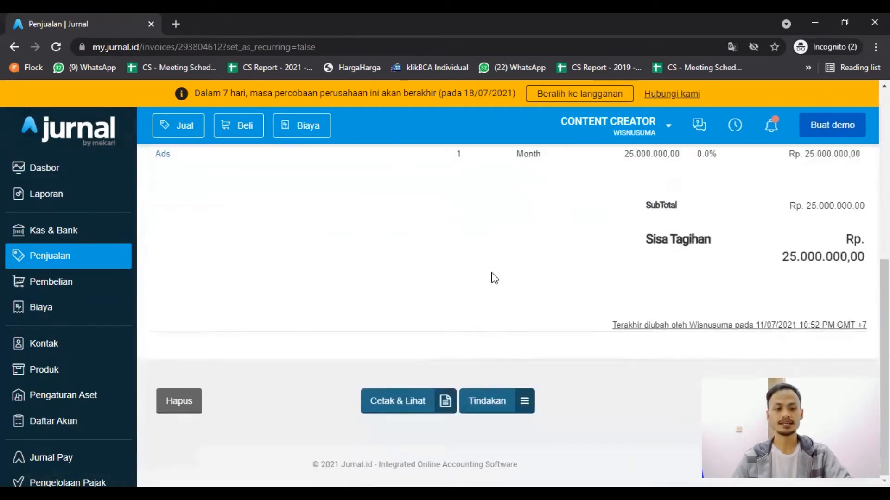
click(503, 411)
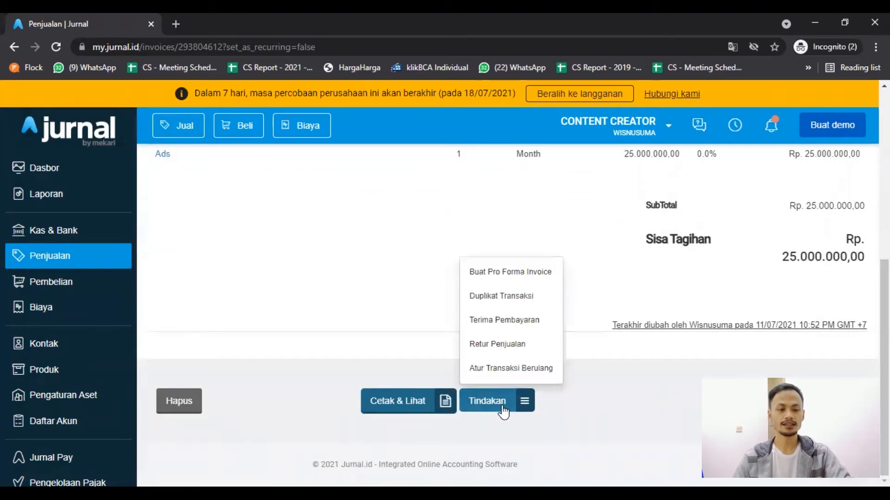
click(524, 320)
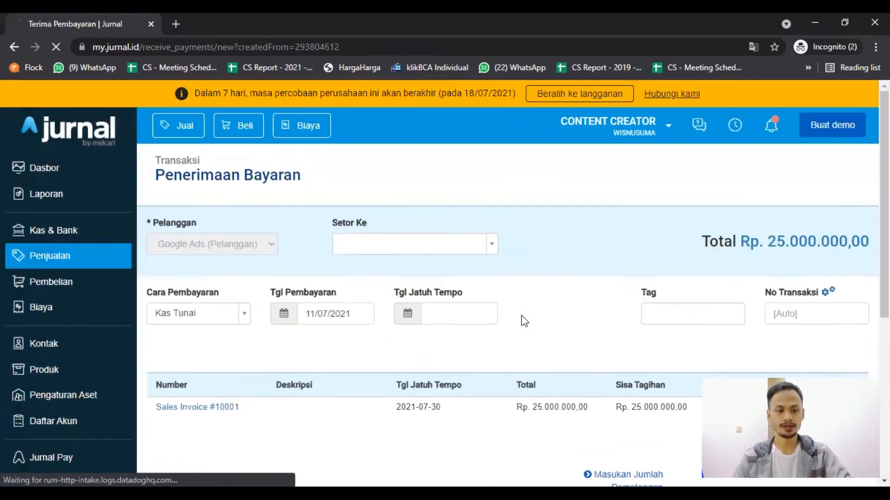
click(448, 252)
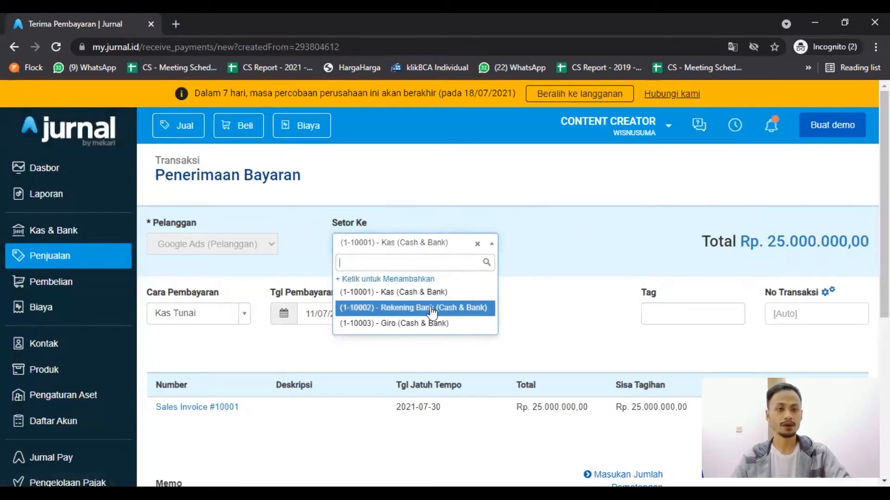
click(433, 308)
Set the payment date to 01/07/2021 and the payment method to Transfer Bank, and record the payment.
click(353, 317)
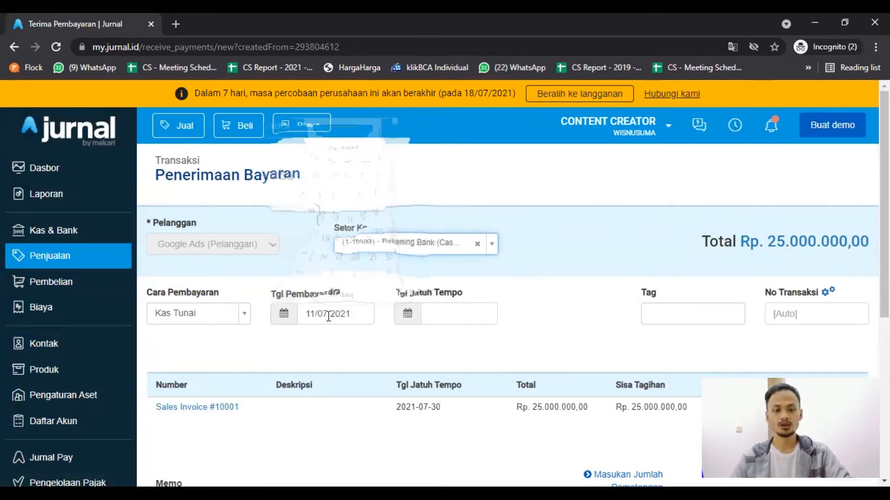
click(372, 174)
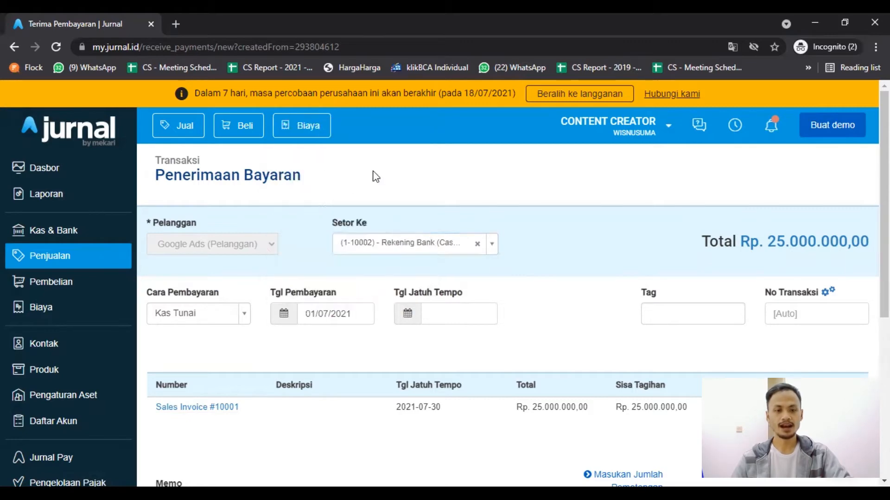
click(199, 312)
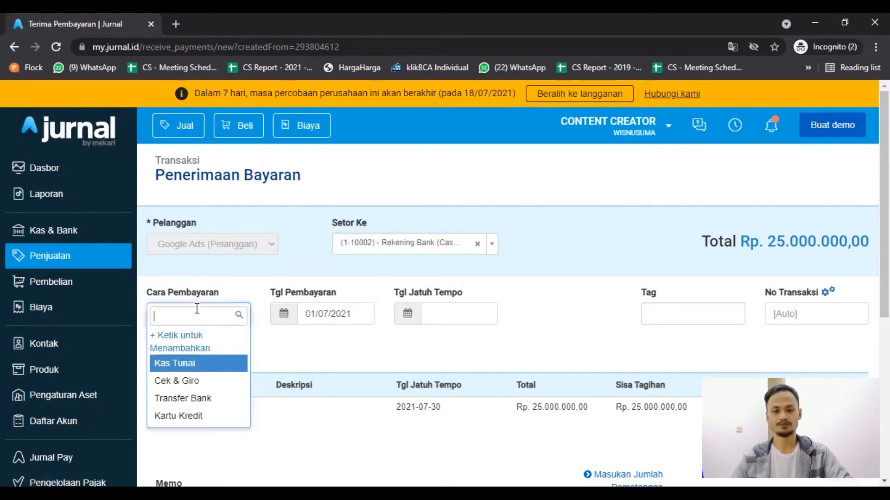
click(221, 406)
scroll(552, 332, down, 5)
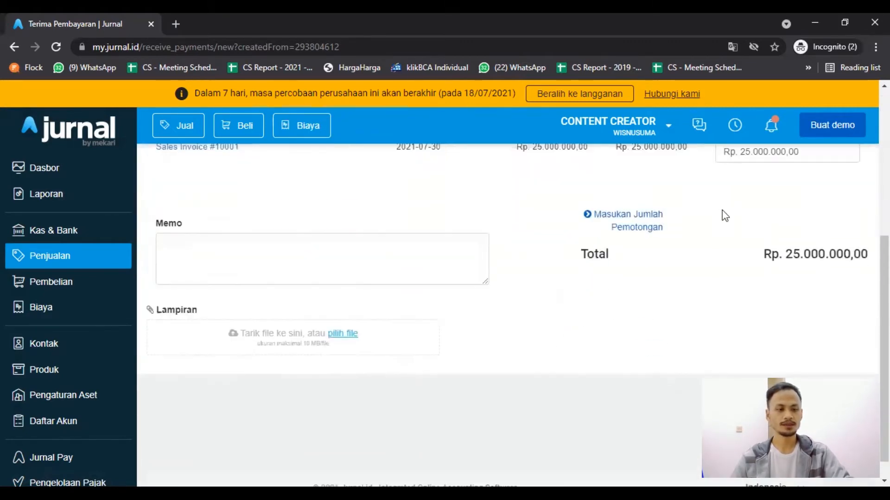
scroll(769, 200, up, 2)
scroll(808, 334, down, 2)
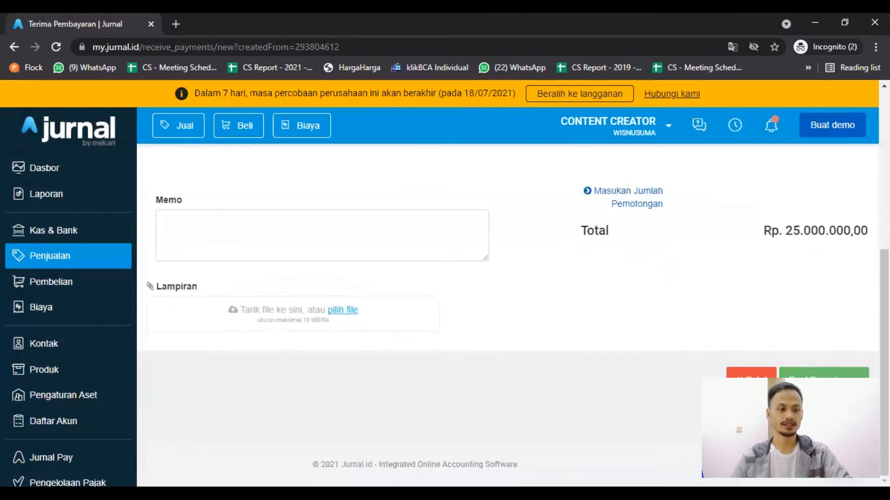
click(823, 373)
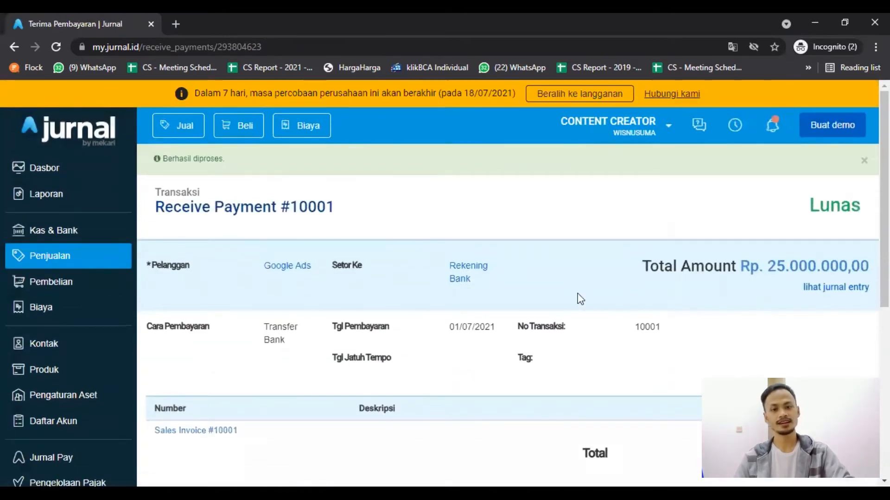
Check the account balances in the Kas & Bank account list.
click(79, 240)
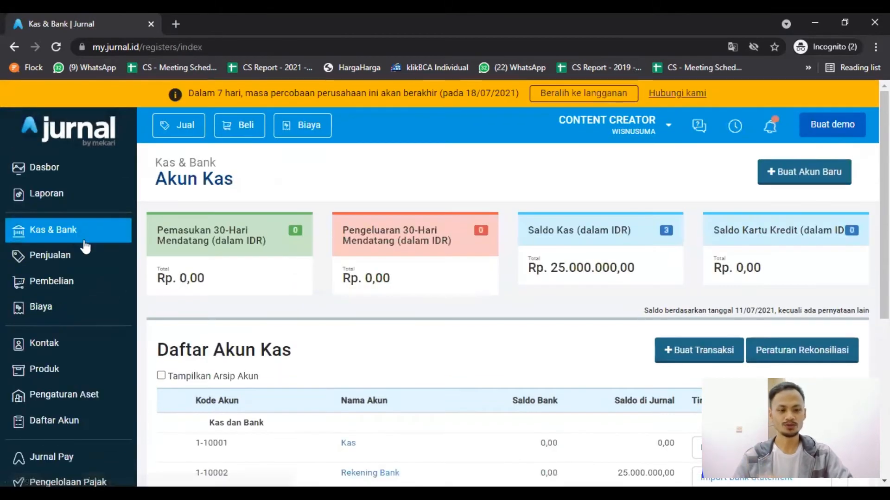
scroll(307, 317, down, 3)
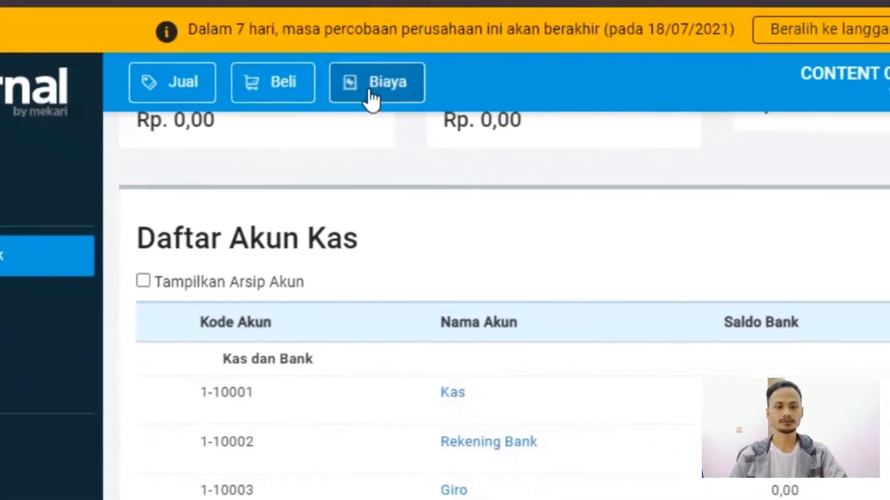
Start a new expense paid from (1-10002) - Rekening Bank.
click(533, 109)
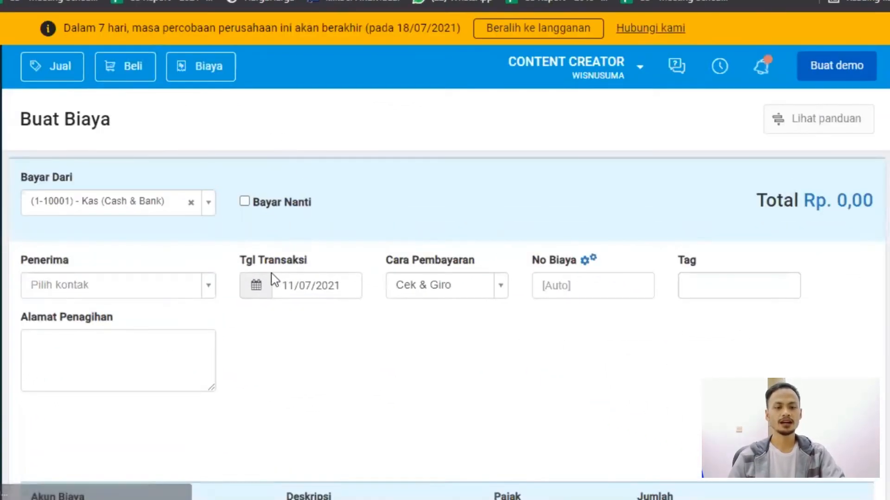
click(133, 211)
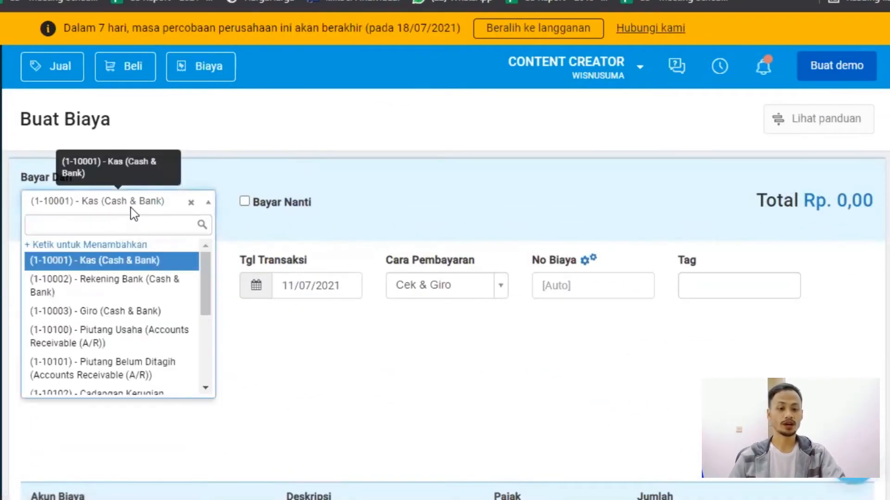
click(123, 287)
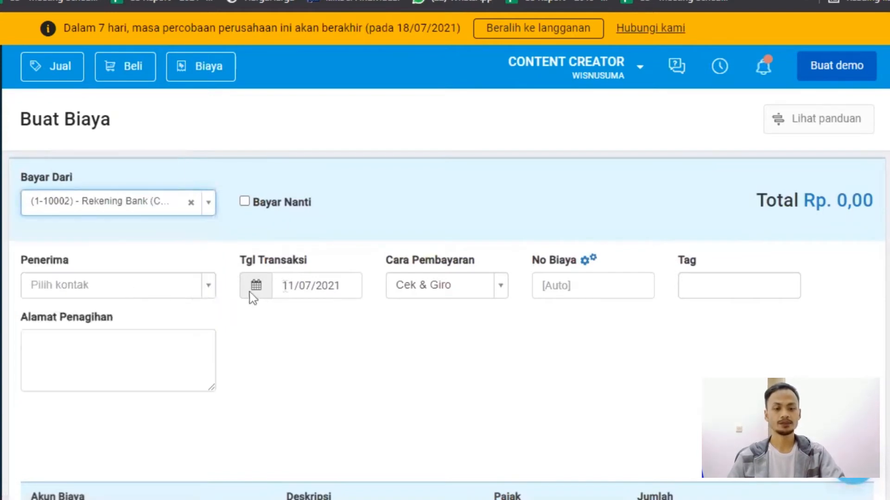
Set the expense's transaction date to 29/06/2021 and its payment method to Transfer Bank.
click(299, 284)
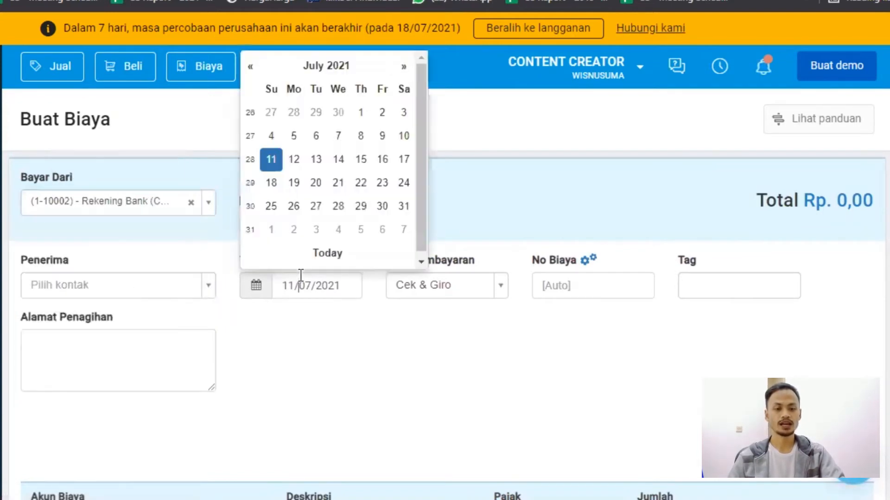
click(312, 119)
click(433, 289)
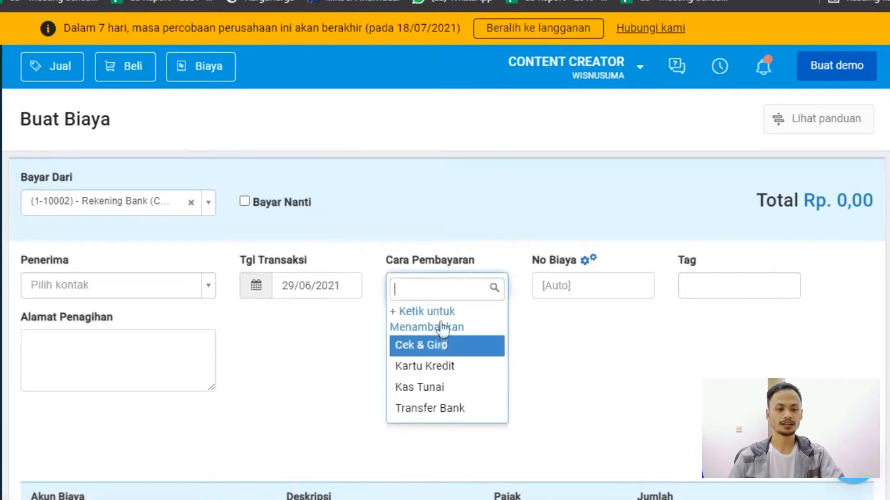
click(438, 409)
Fill the first expense line with account (6-60101) - Gaji and an amount of Rp. 5.000.000.
scroll(328, 378, down, 5)
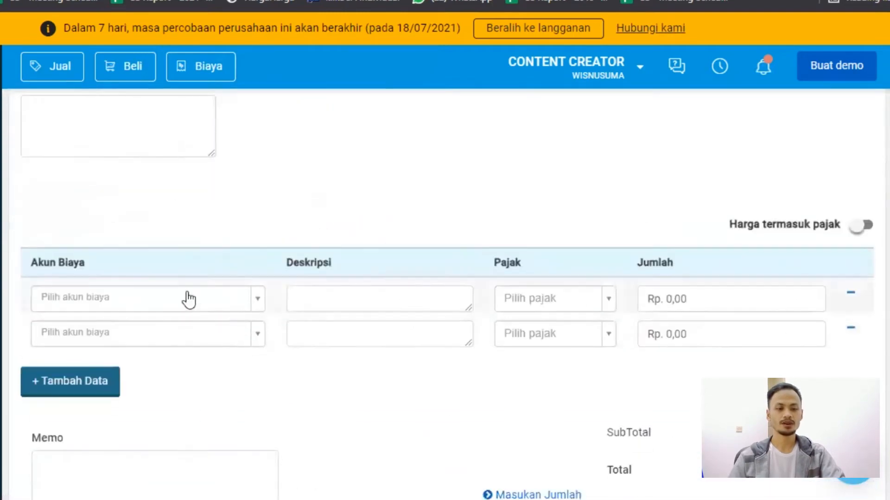
click(187, 301)
text(gaji)
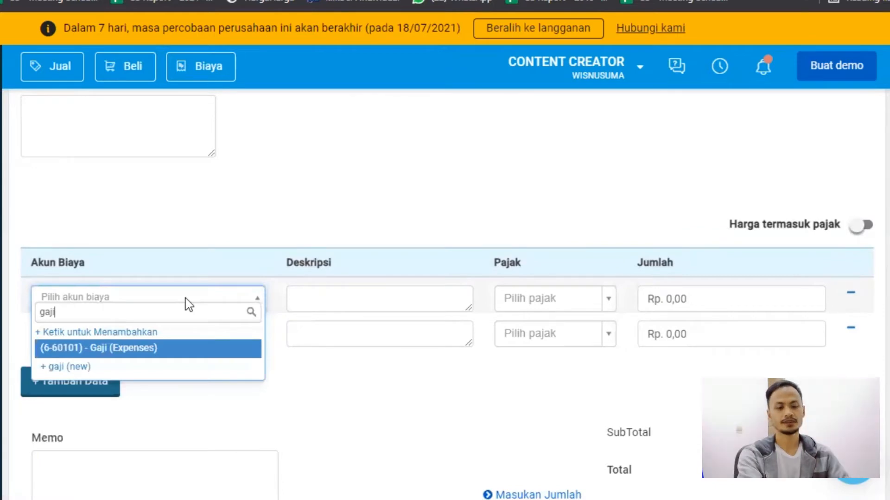
click(189, 354)
click(694, 292)
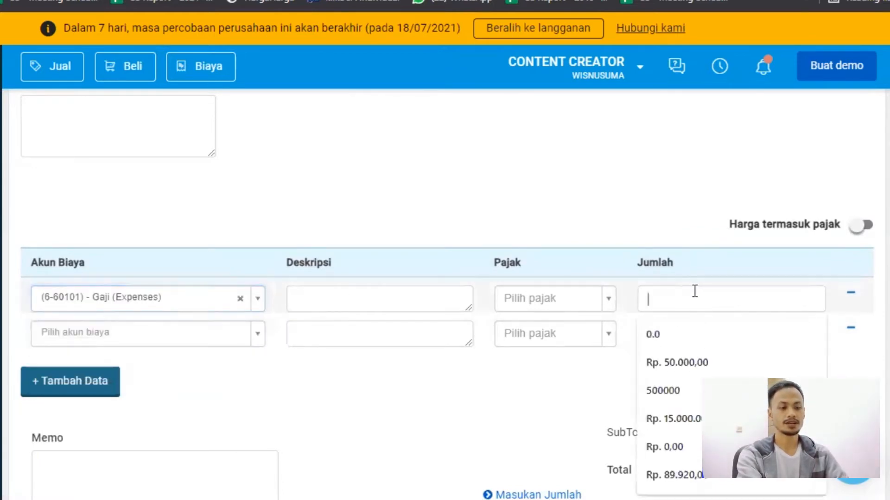
text(5000)
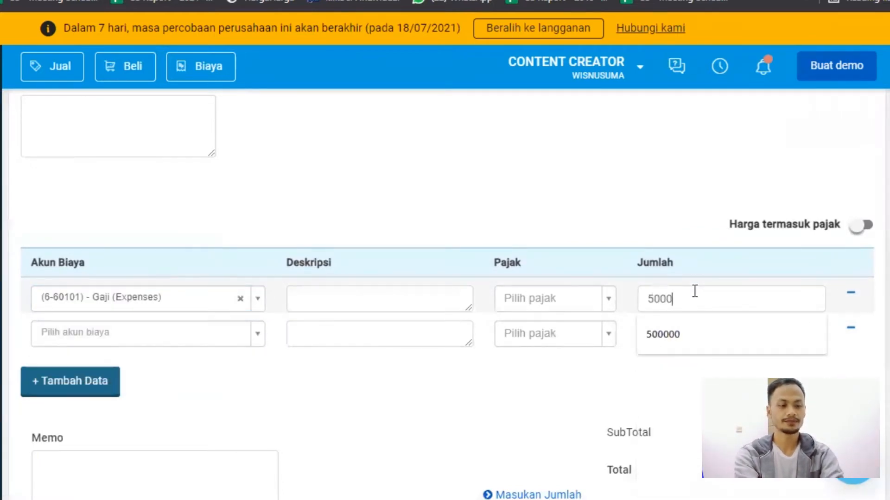
text(000)
click(567, 378)
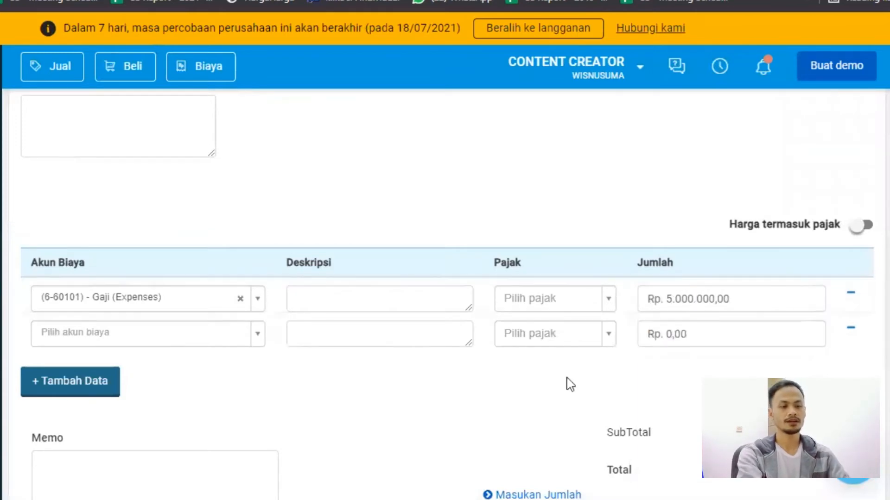
Fill the second expense line with account (6-60103) - Makanan & Transportasi and an amount of Rp. 400.000.
scroll(477, 343, down, 1)
scroll(510, 354, down, 4)
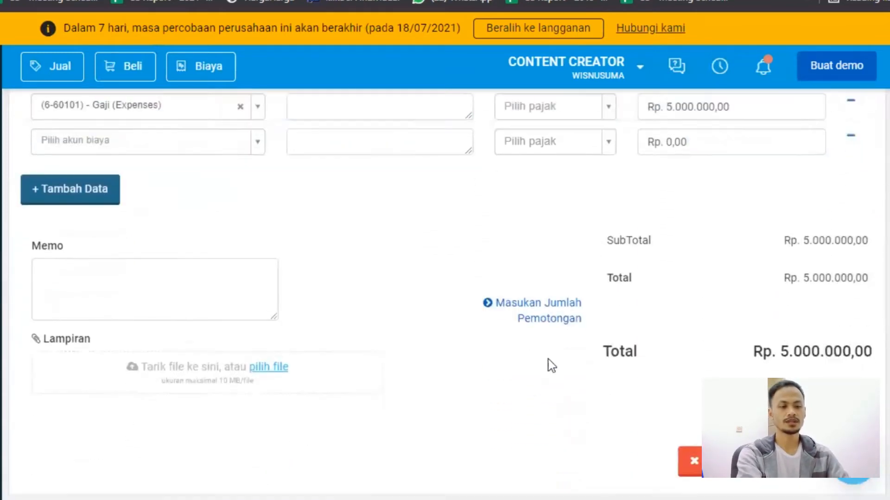
scroll(325, 343, up, 5)
scroll(209, 392, down, 3)
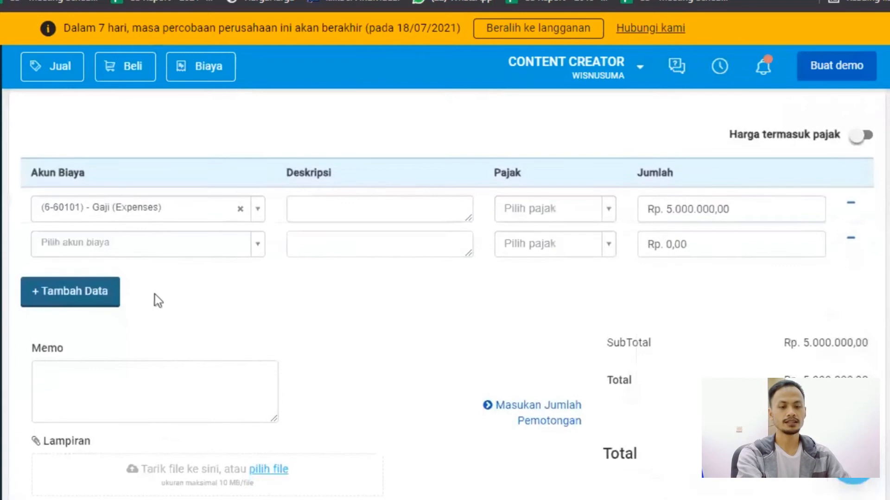
click(144, 250)
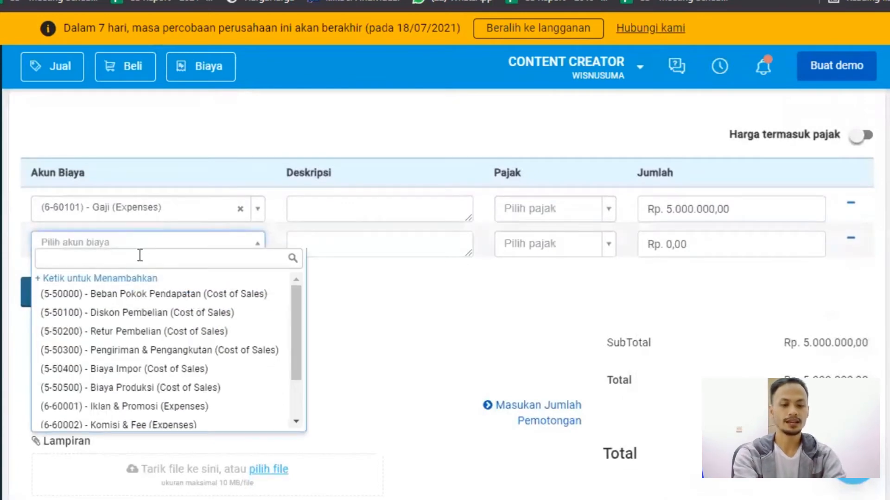
text(trans)
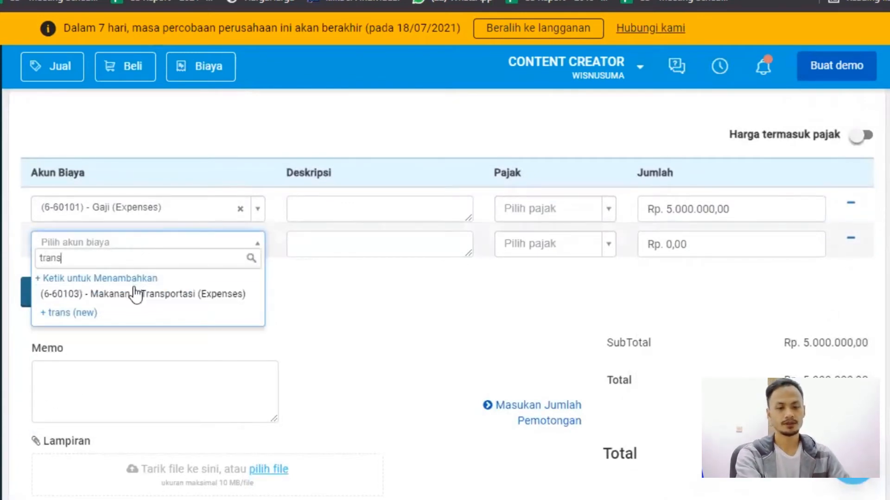
click(135, 295)
click(685, 241)
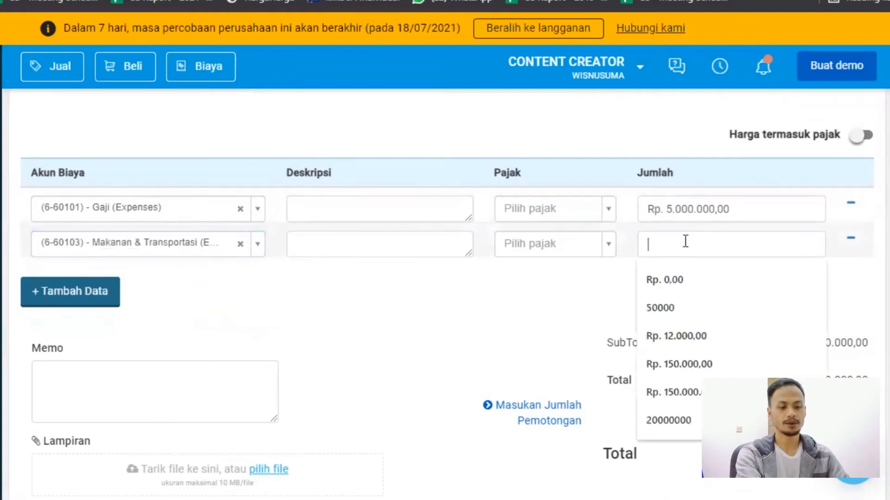
text(400000)
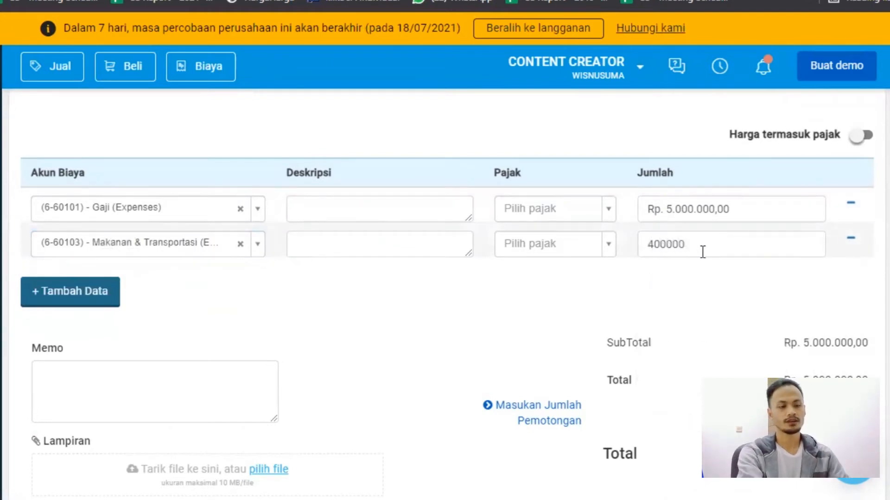
click(741, 326)
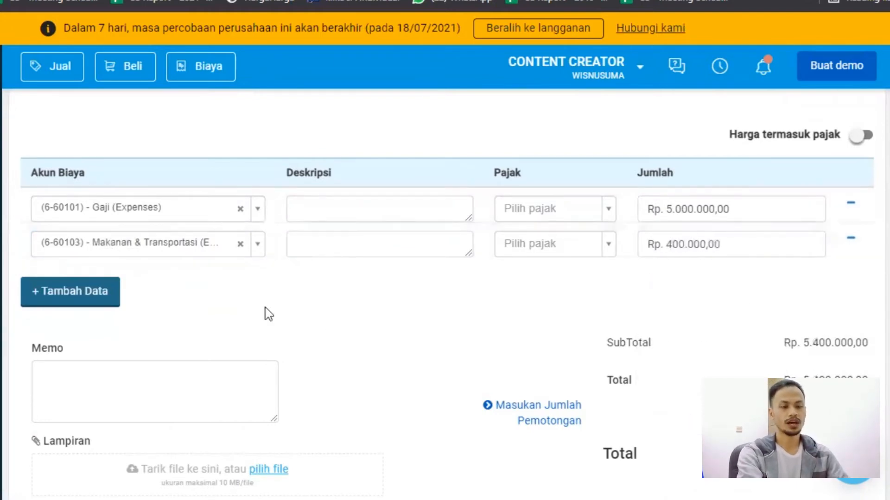
click(80, 288)
click(99, 279)
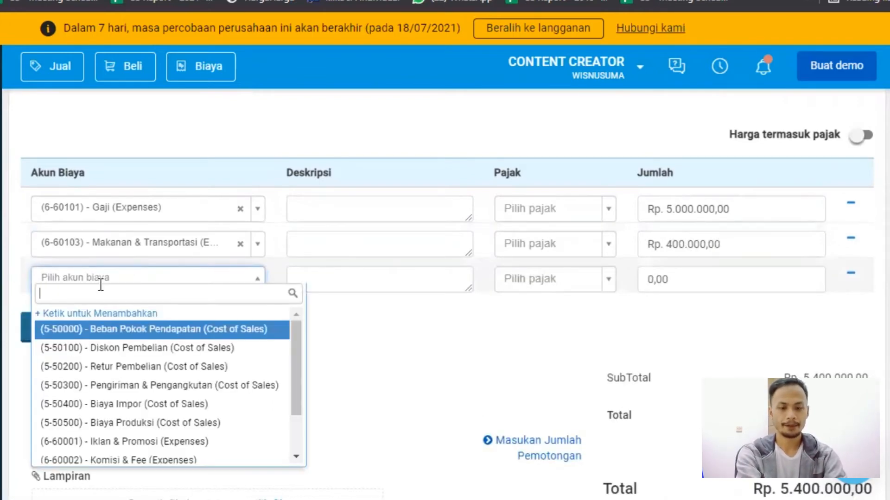
text(ben)
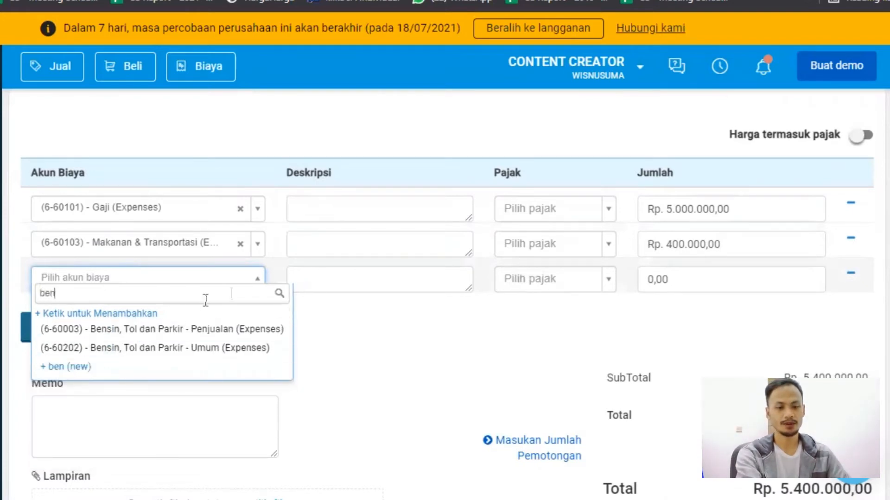
click(409, 359)
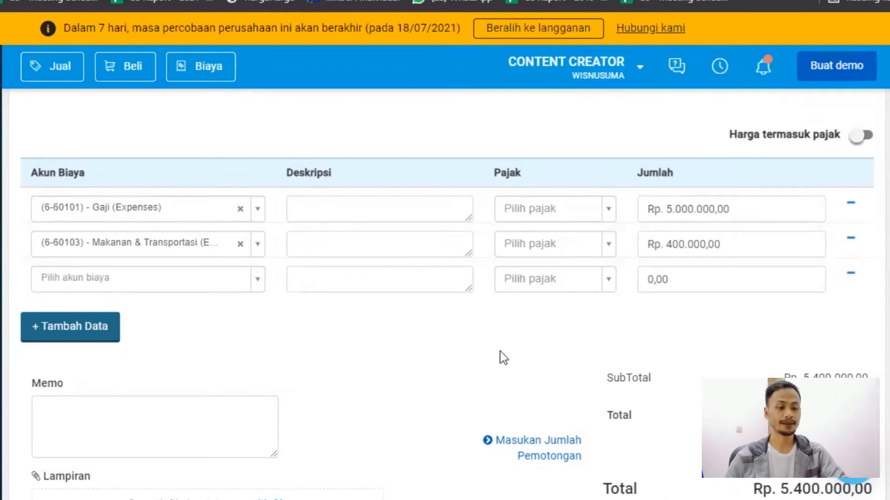
Save the salary and transport expense, and check the account balances in the Kas & Bank account list.
scroll(500, 357, down, 4)
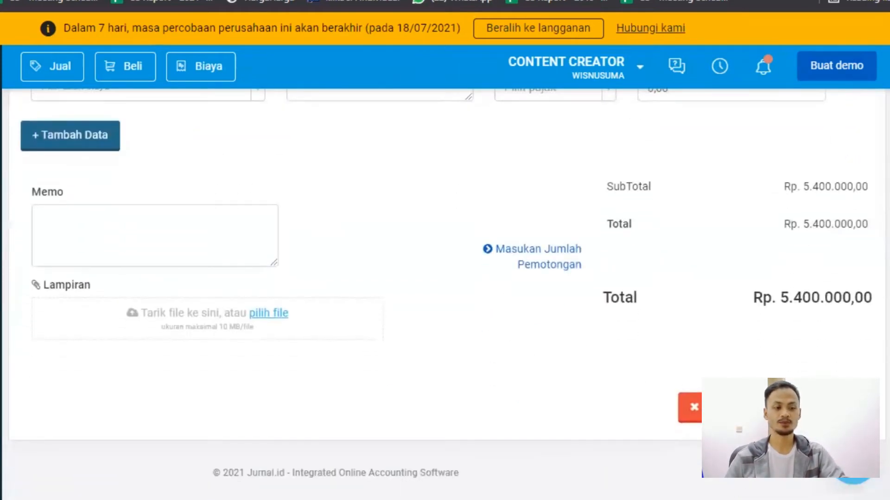
click(806, 408)
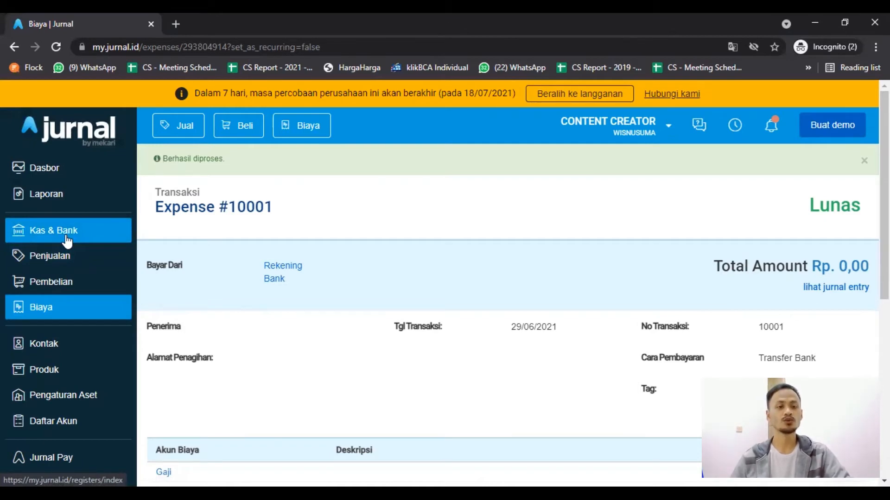
click(68, 240)
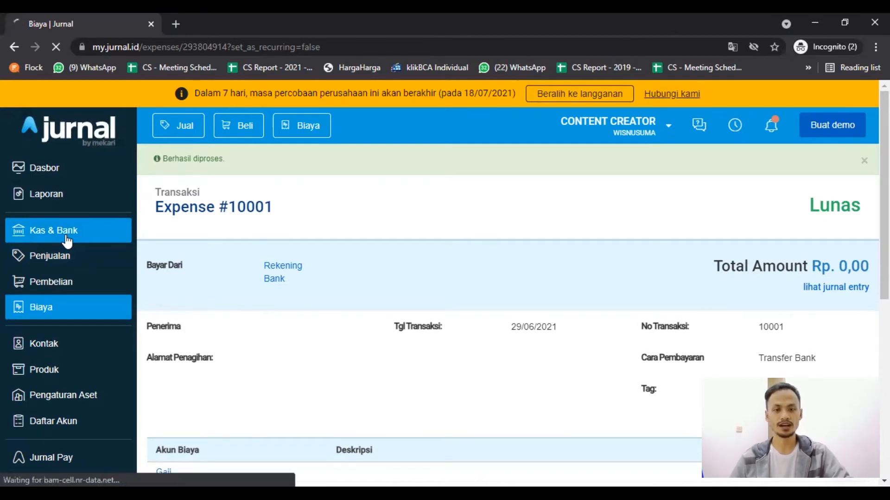
scroll(366, 307, down, 5)
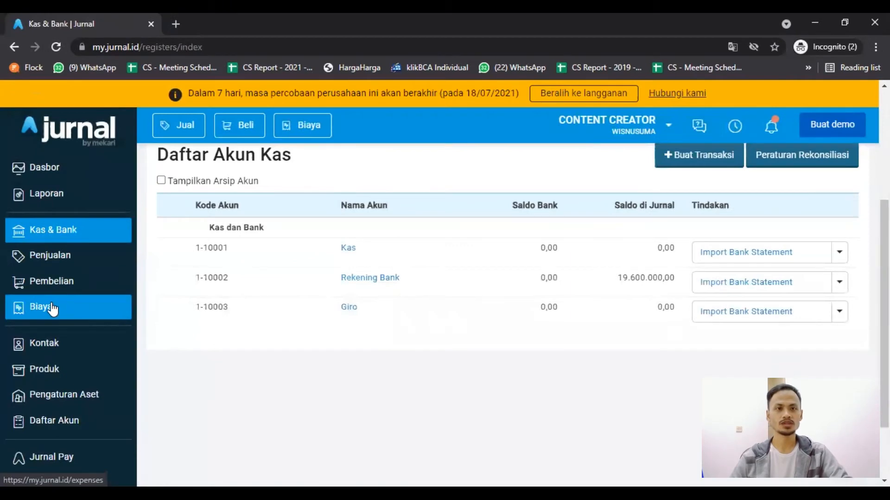
Start another expense paid from (1-10002) - Rekening Bank with the transaction date 30/06/2021.
click(249, 134)
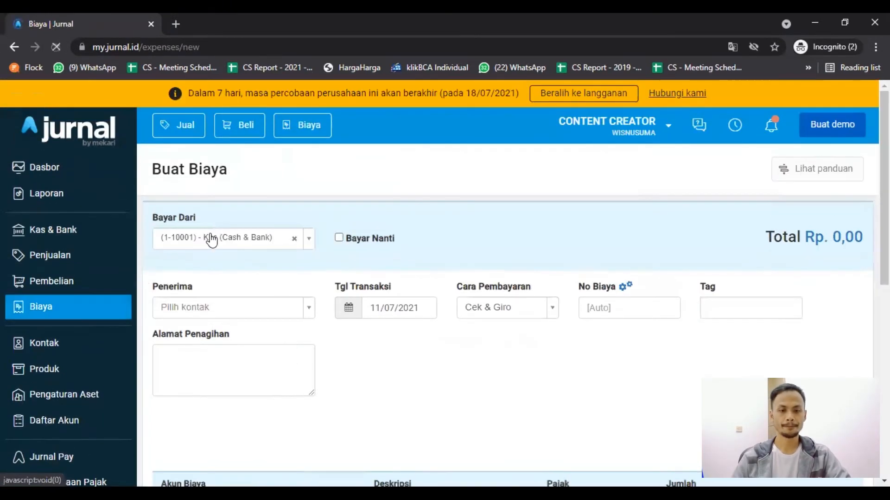
click(211, 238)
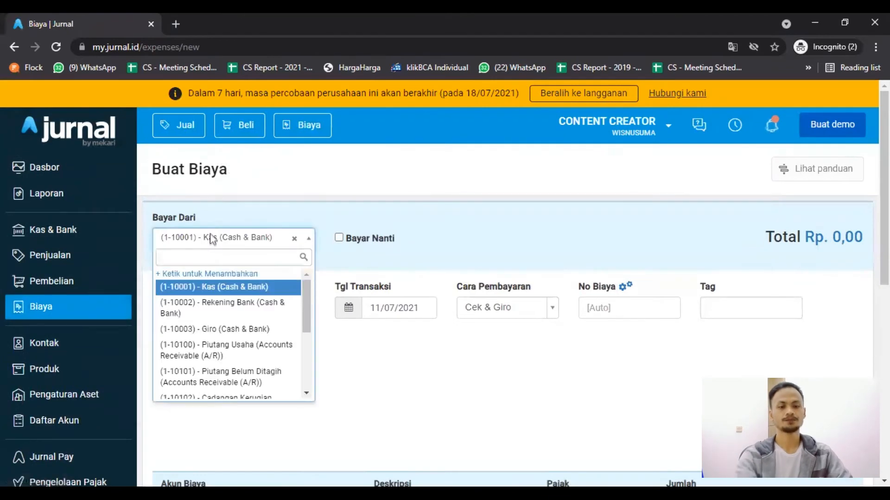
click(217, 309)
click(404, 313)
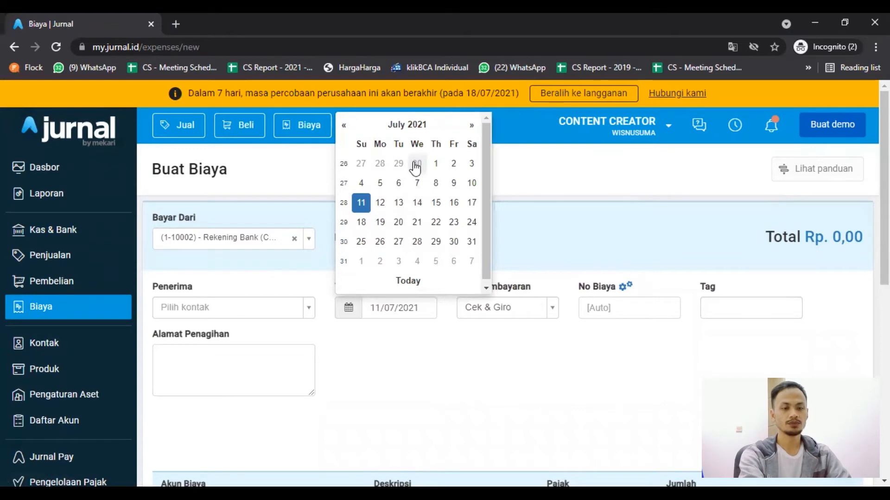
click(416, 164)
Fill the first expense line with account (6-60201) - Hiburan and an amount of Rp. 5.000.000, and save the expense.
scroll(386, 368, down, 3)
click(300, 382)
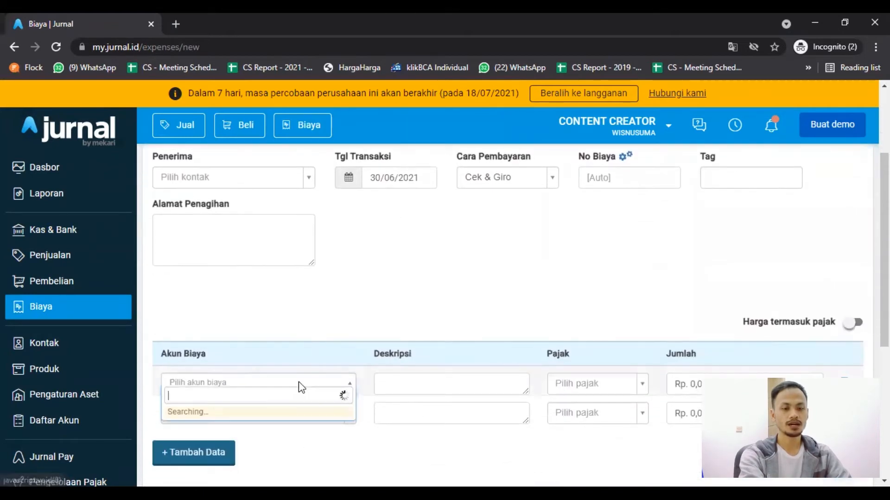
text(hibu)
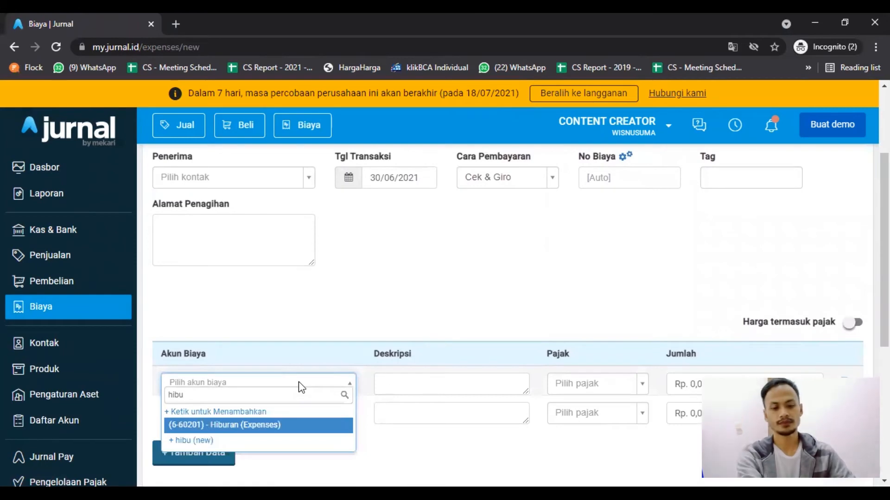
click(292, 425)
click(679, 385)
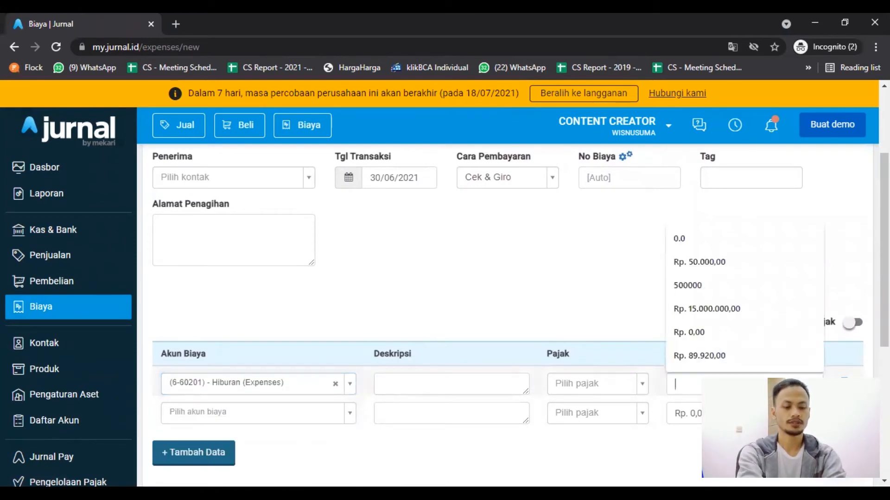
text(5.0)
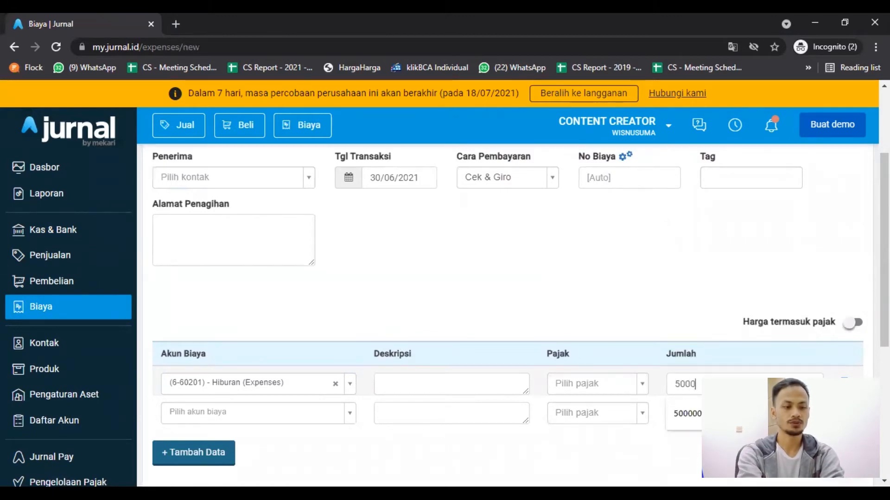
text(00.000)
click(567, 276)
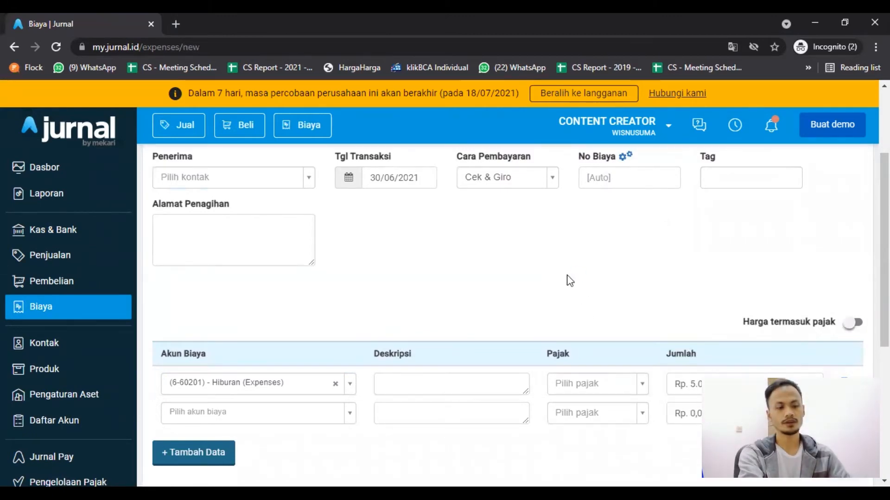
scroll(567, 276, down, 1)
scroll(570, 280, down, 5)
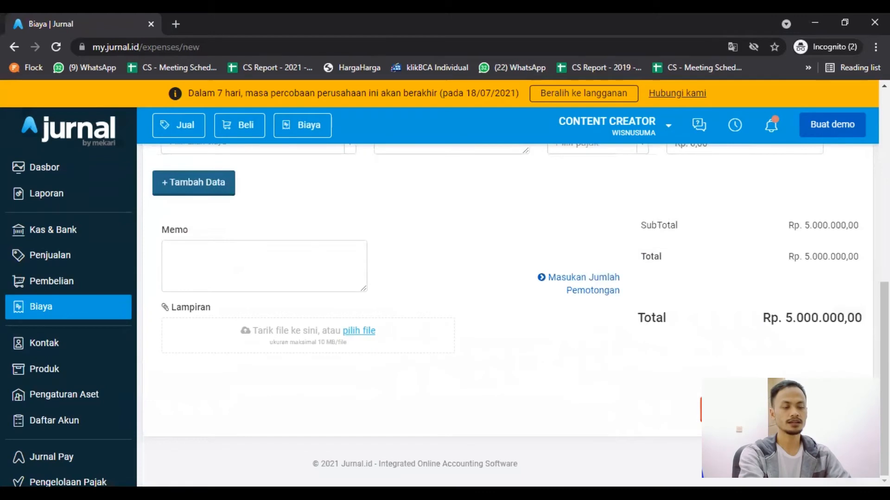
click(798, 410)
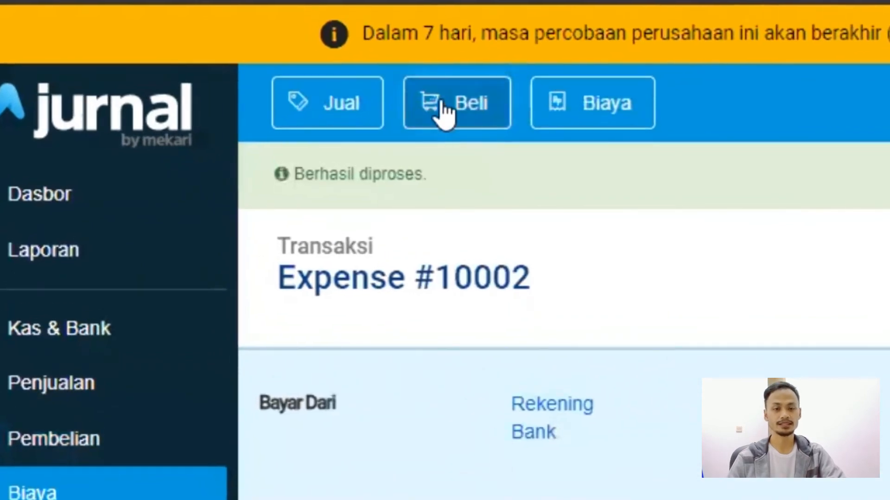
Start a purchase invoice and create a new contact named Tokped as its supplier.
click(445, 116)
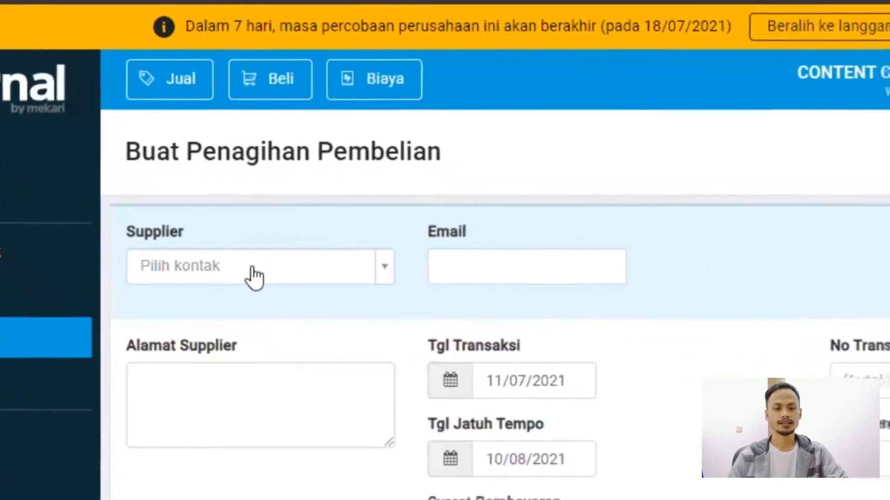
click(253, 269)
click(235, 305)
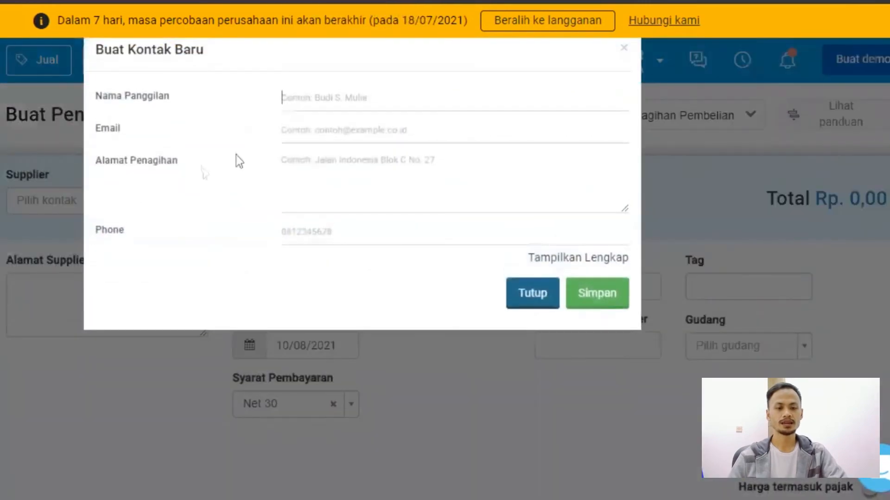
text(Tokped)
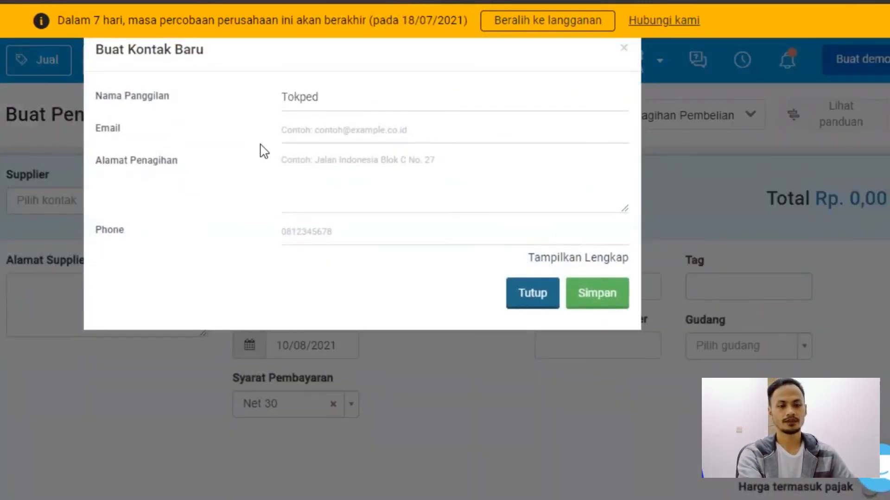
click(604, 296)
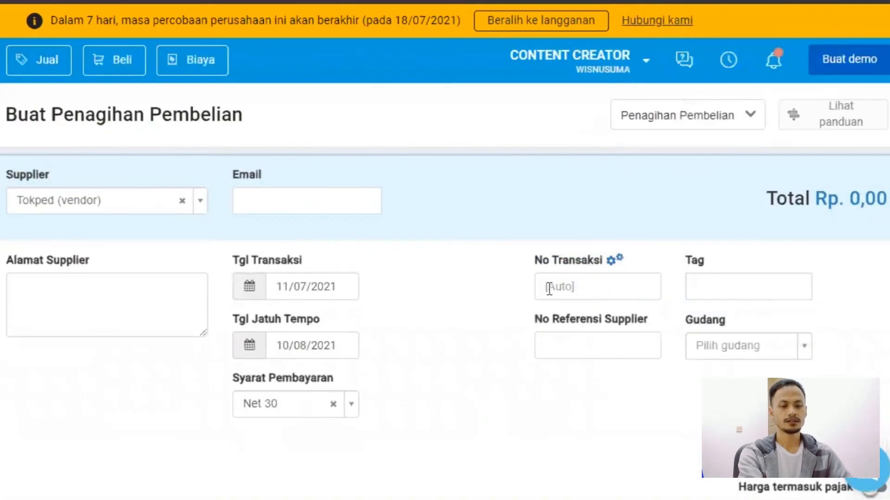
Set the purchase invoice's transaction date to today, 11/07/2021.
scroll(462, 274, down, 3)
scroll(334, 201, up, 1)
click(289, 204)
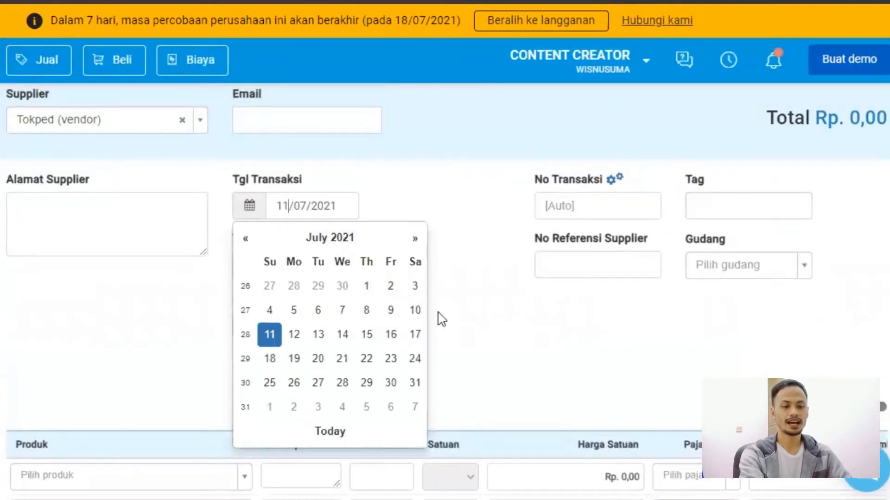
click(332, 434)
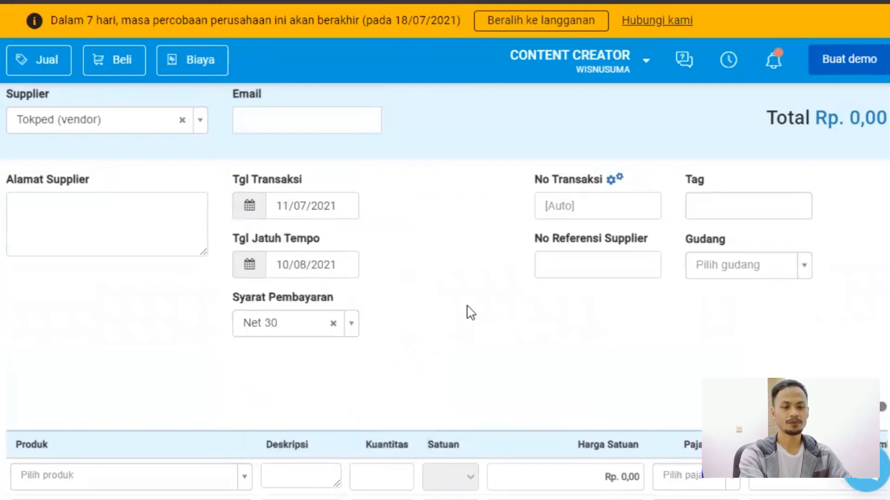
Start a new product from the first invoice line and name it Canon D7.
scroll(393, 290, down, 6)
click(189, 160)
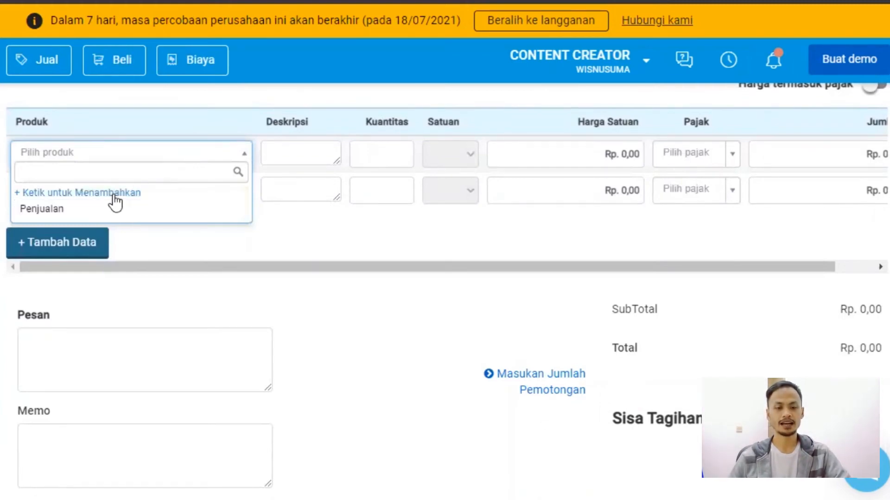
click(113, 196)
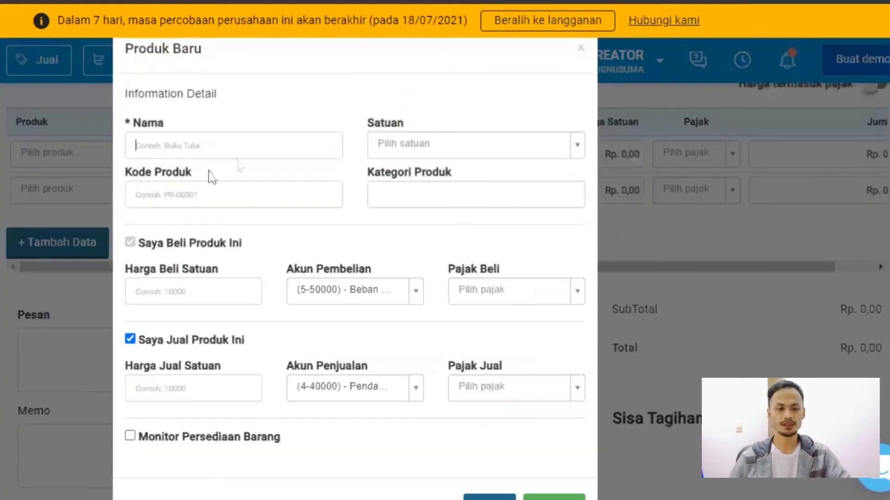
click(257, 148)
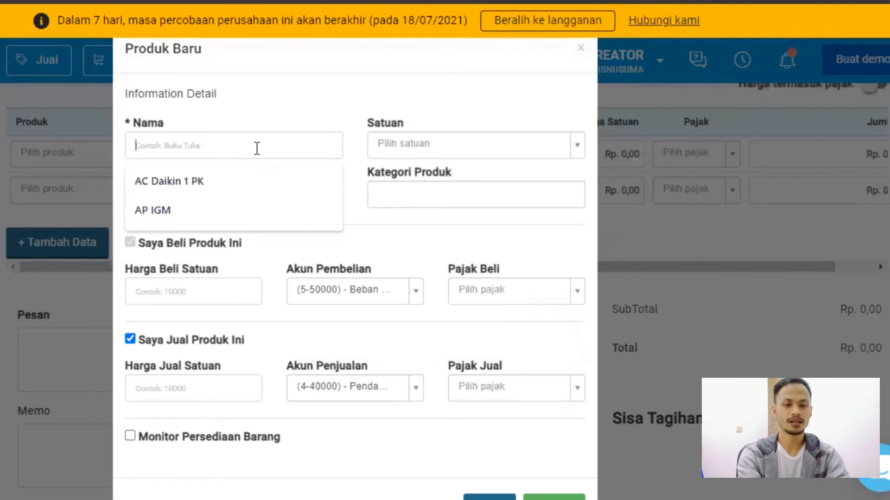
text(canon D7)
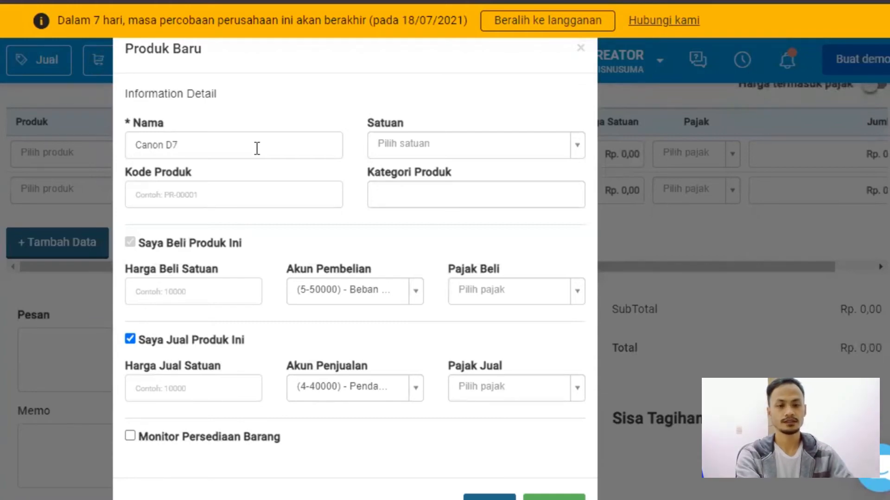
Create a new unit of measure named Unit and assign it to the Canon D7 product.
click(507, 155)
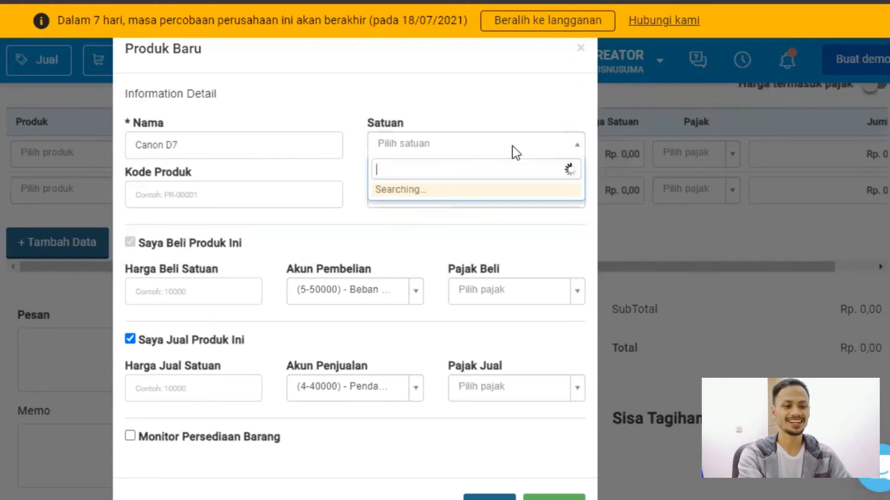
text(Unit)
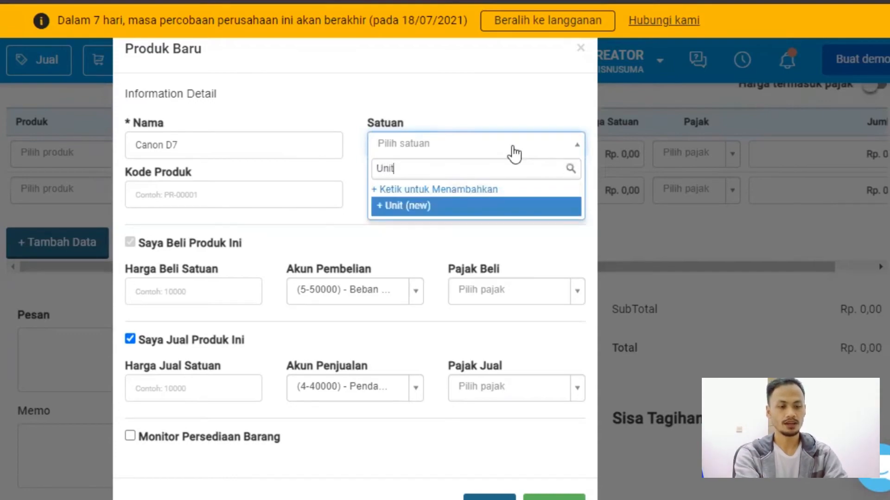
key(Return)
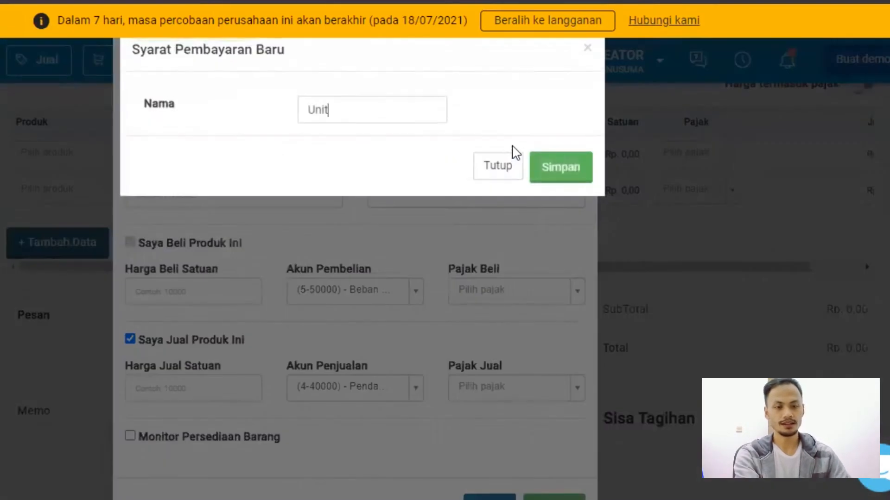
click(548, 169)
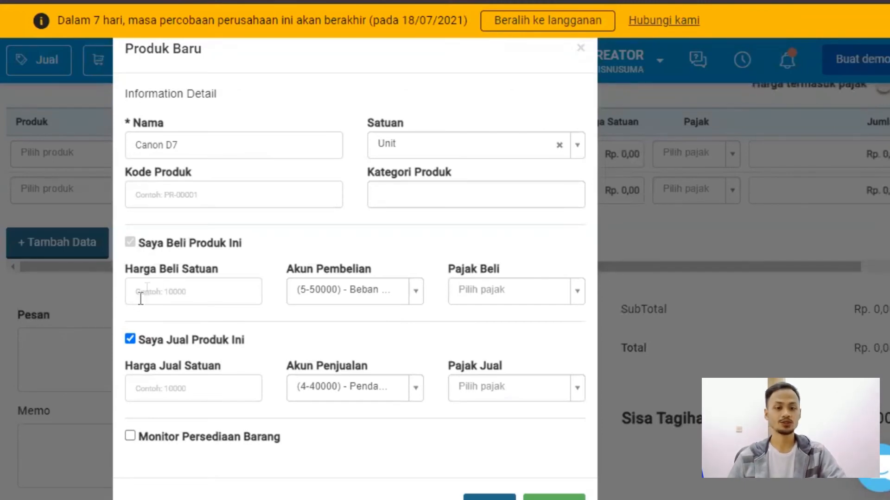
Mark the product as not sold, set its purchase account to (1-10704) - Aset Tetap - Mesin & Peralatan, and save it.
click(130, 339)
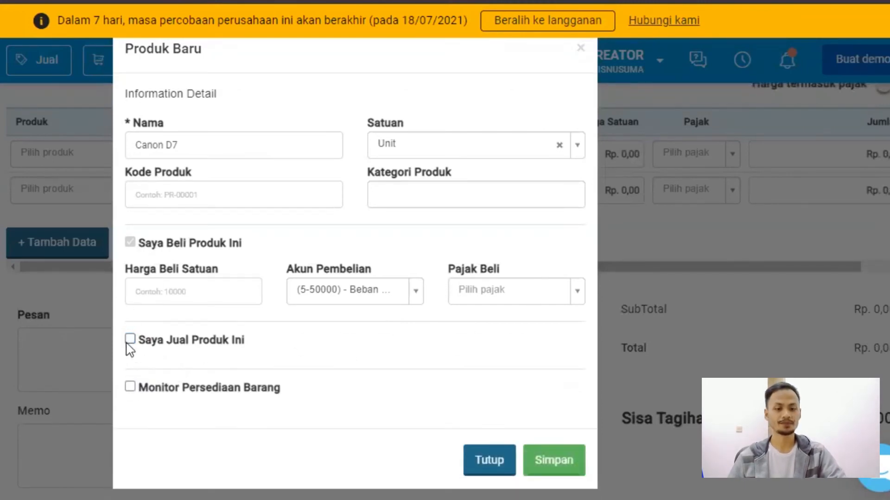
click(336, 295)
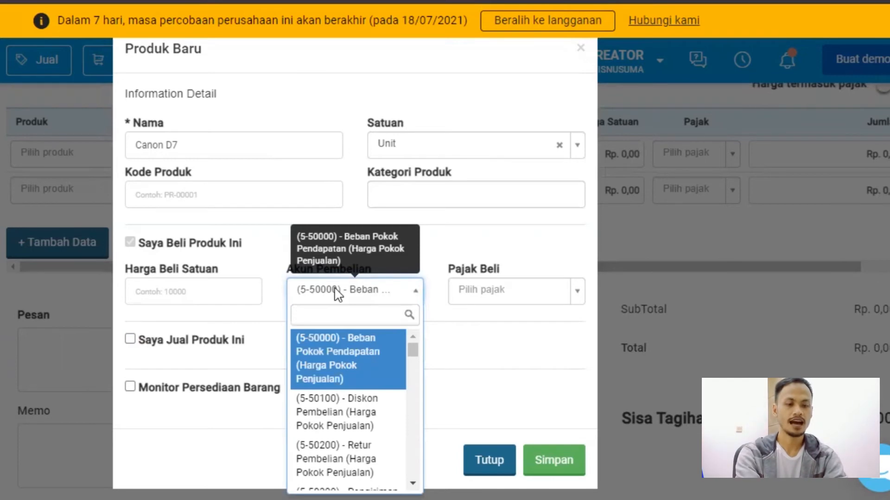
text(aset)
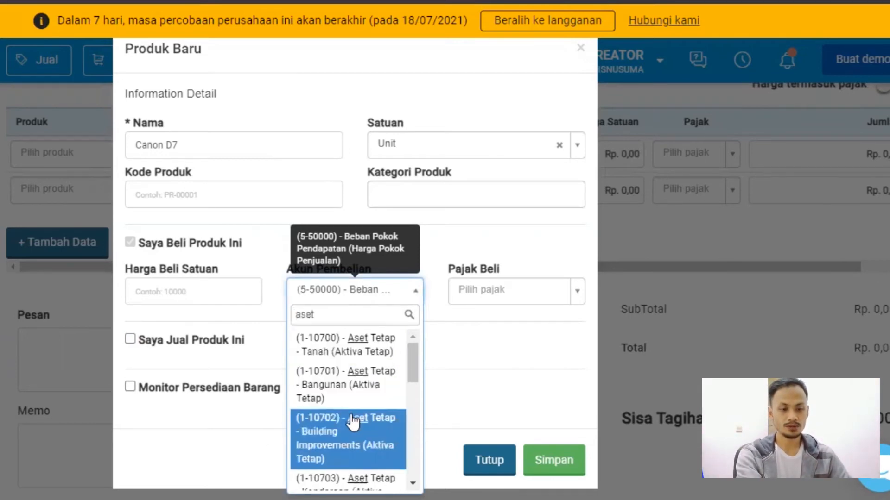
scroll(352, 419, down, 2)
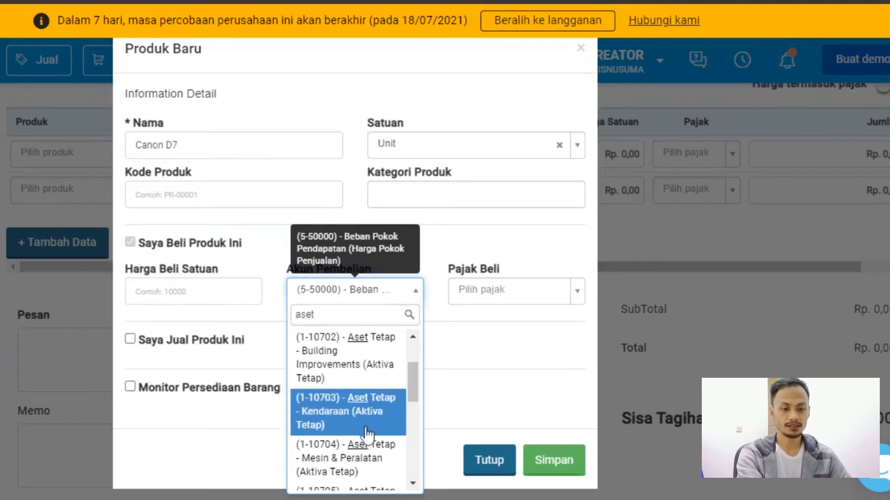
click(367, 456)
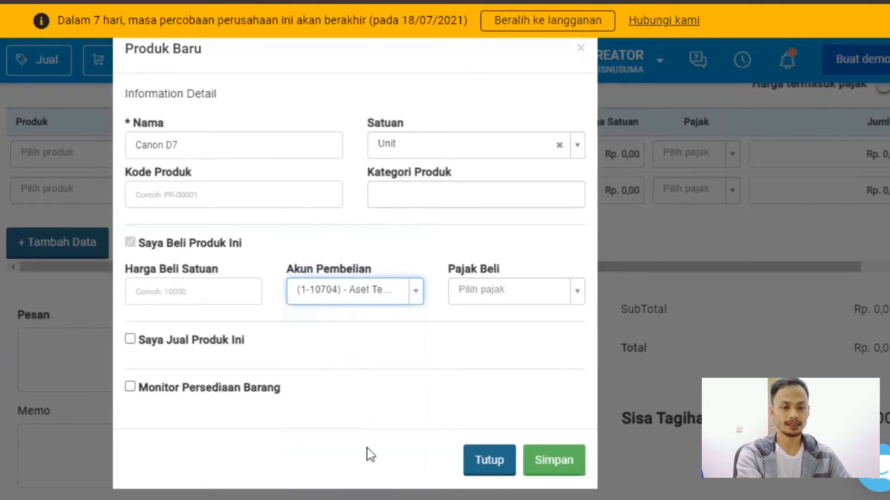
click(548, 469)
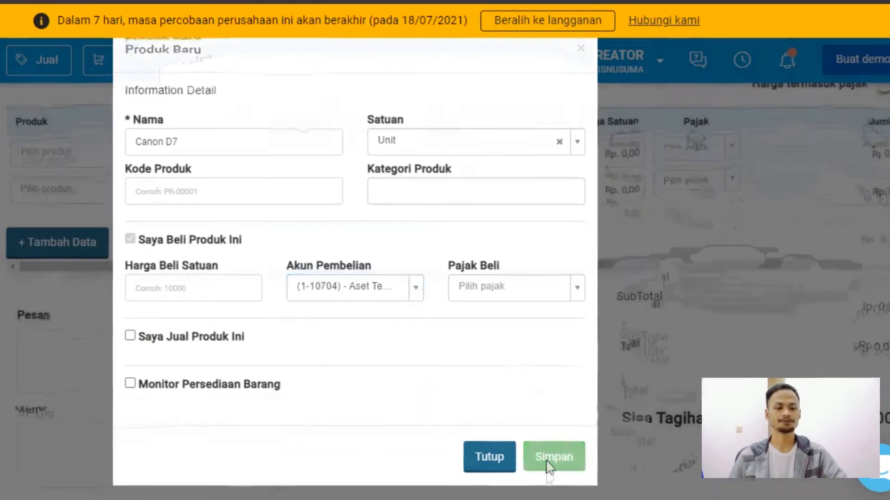
Set the unit price of Canon D7 to Rp. 14.000.000 and save the purchase invoice.
click(548, 161)
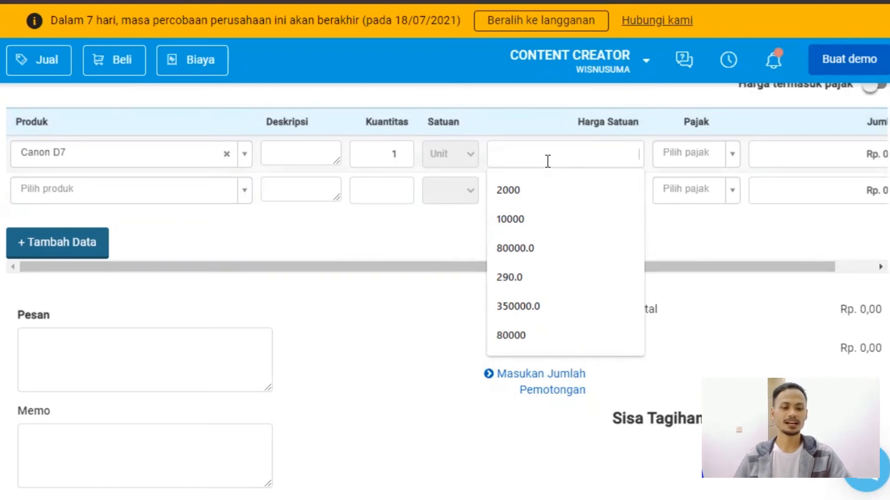
text(14)
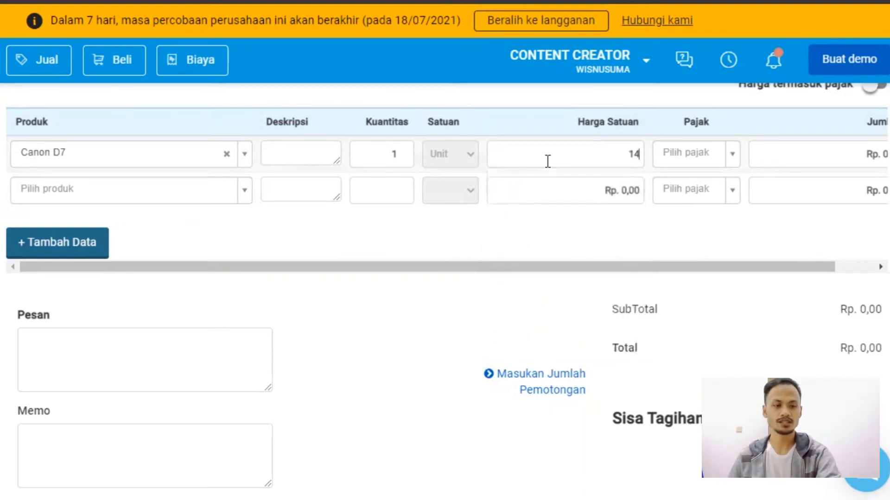
text(000000)
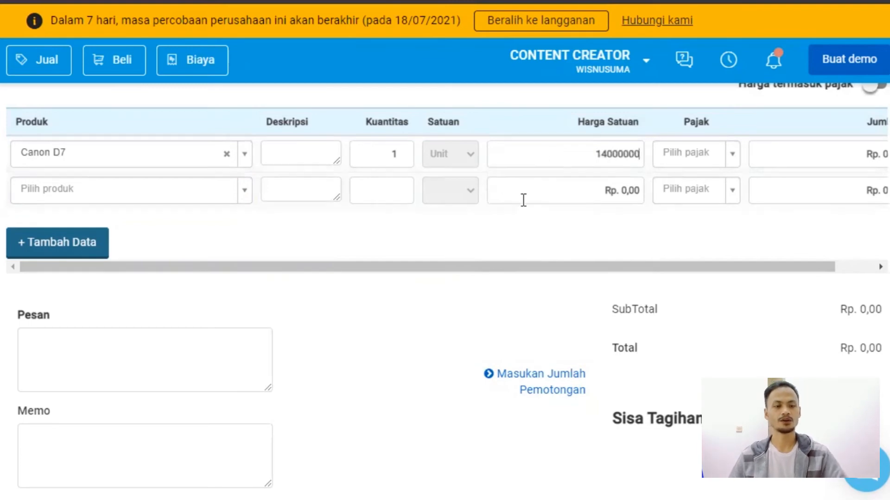
click(504, 246)
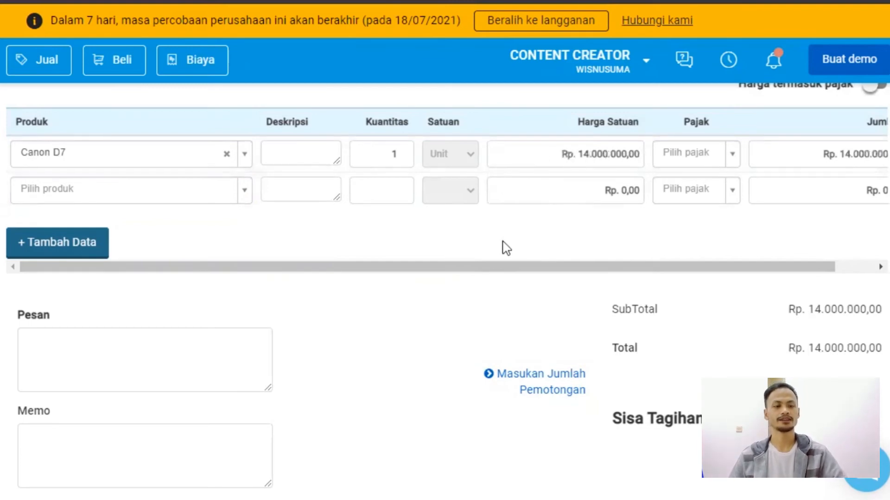
scroll(504, 246, down, 5)
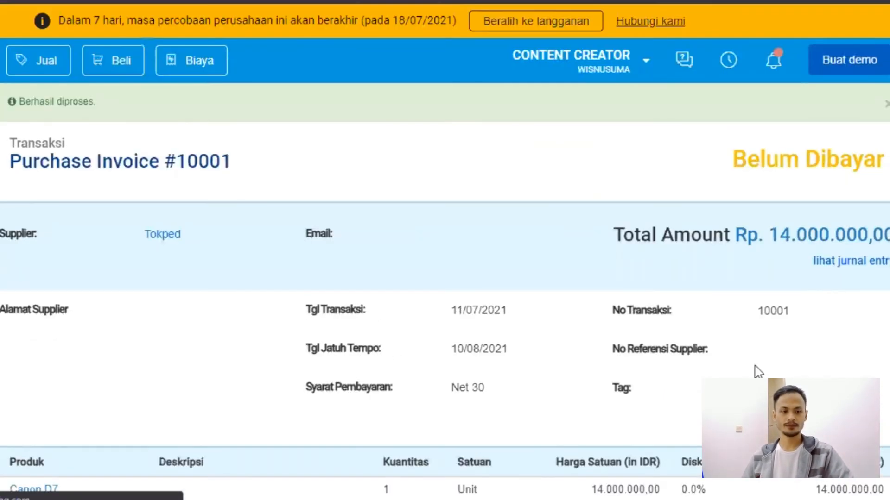
Start a payment for the Tokped purchase invoice, paid from (1-10002) - Rekening Bank.
scroll(483, 273, down, 8)
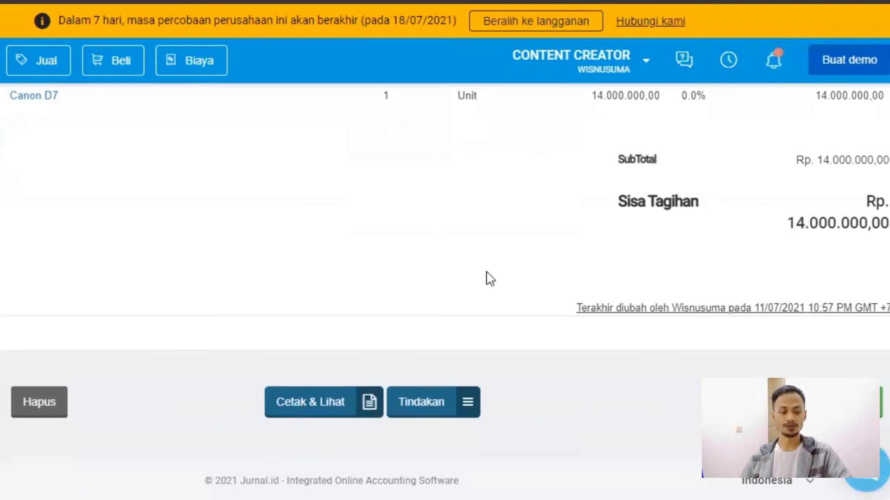
click(431, 404)
click(431, 315)
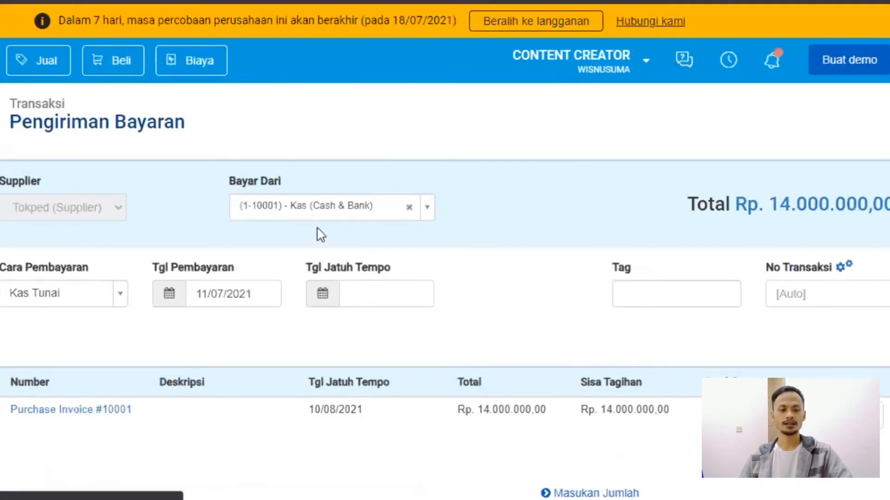
click(327, 214)
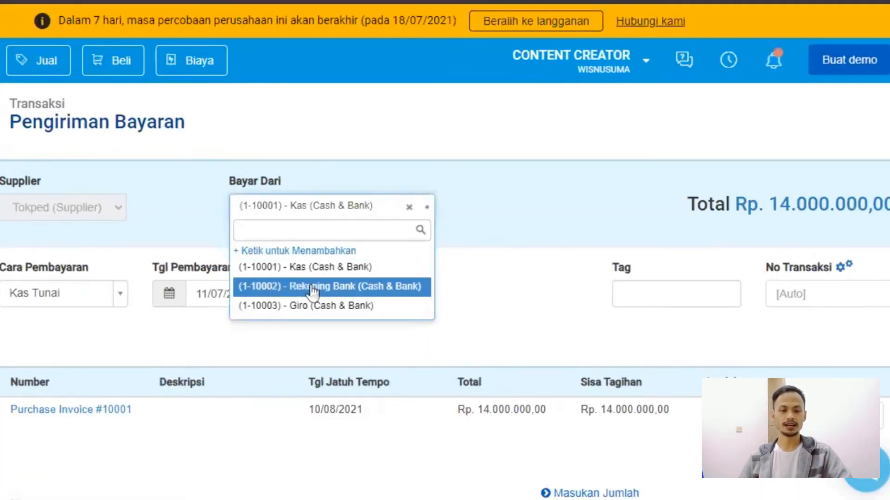
click(312, 289)
Set the payment amount for the purchase invoice to Rp. 4.000.000 and create the payment.
scroll(417, 319, down, 2)
click(732, 324)
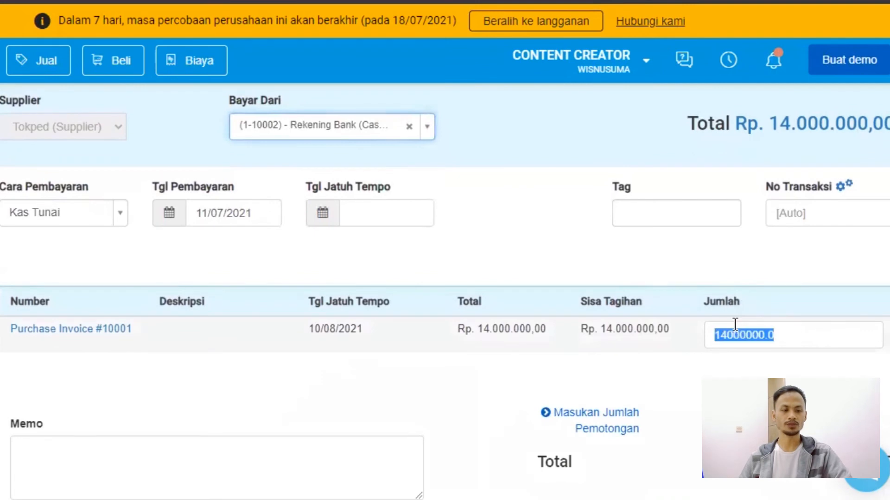
key(BackSpace)
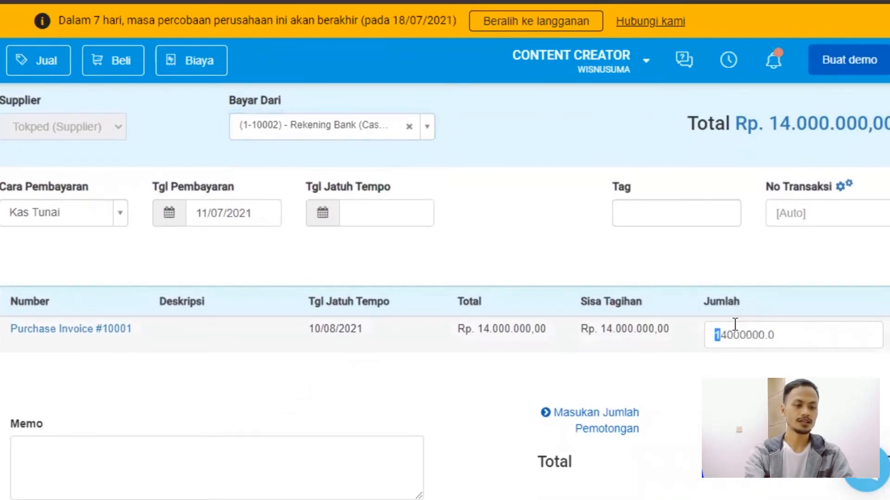
key(BackSpace)
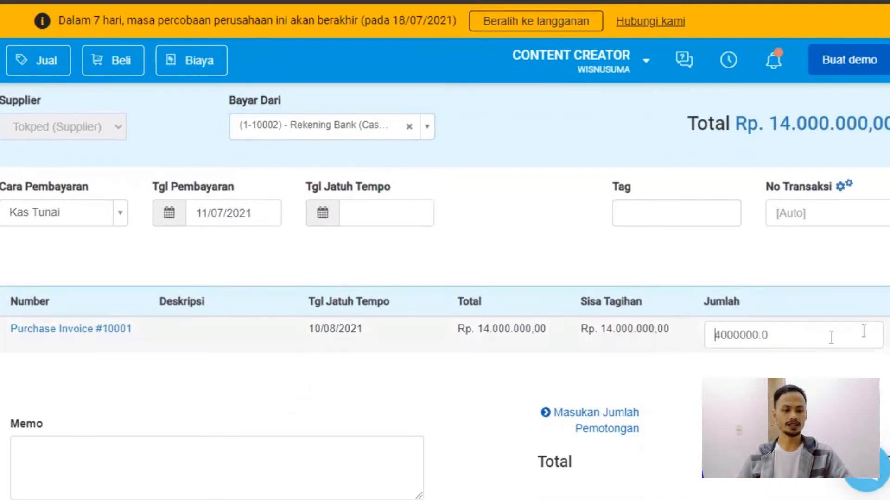
key(Tab)
scroll(445, 250, down, 5)
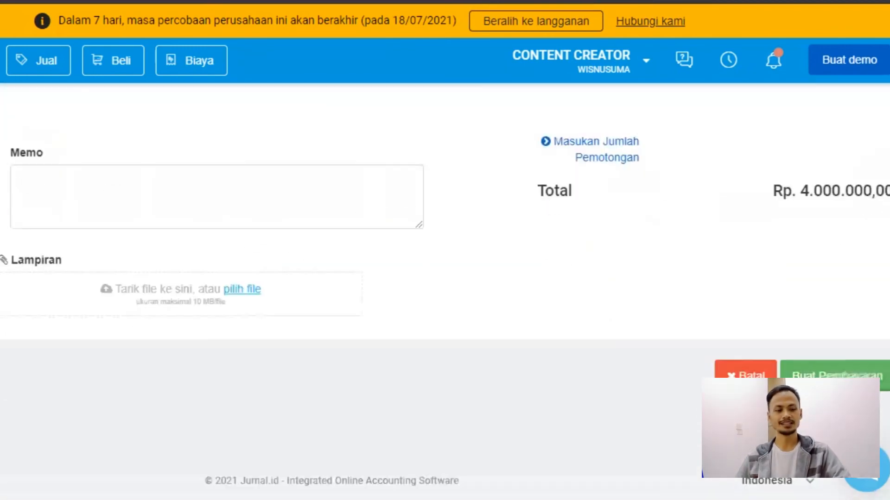
click(816, 376)
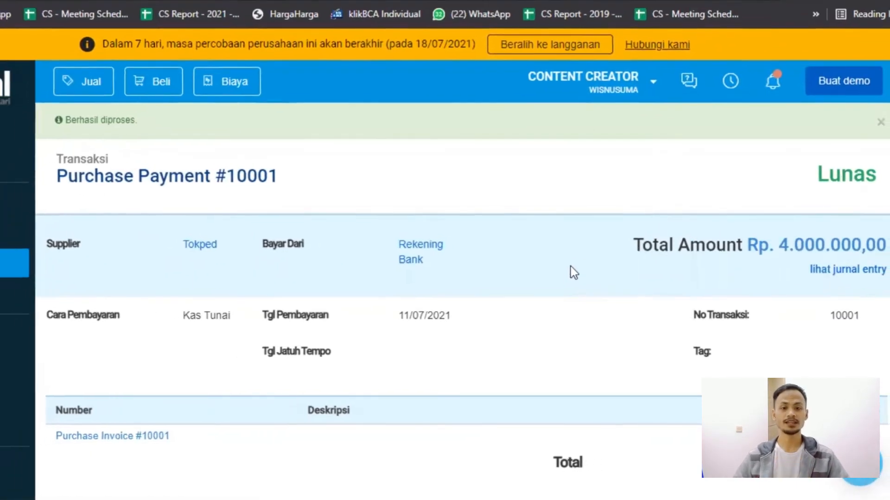
From the reports overview, open Neraca in a new browser tab and Laporan Laba-Rugi in the current one.
click(45, 192)
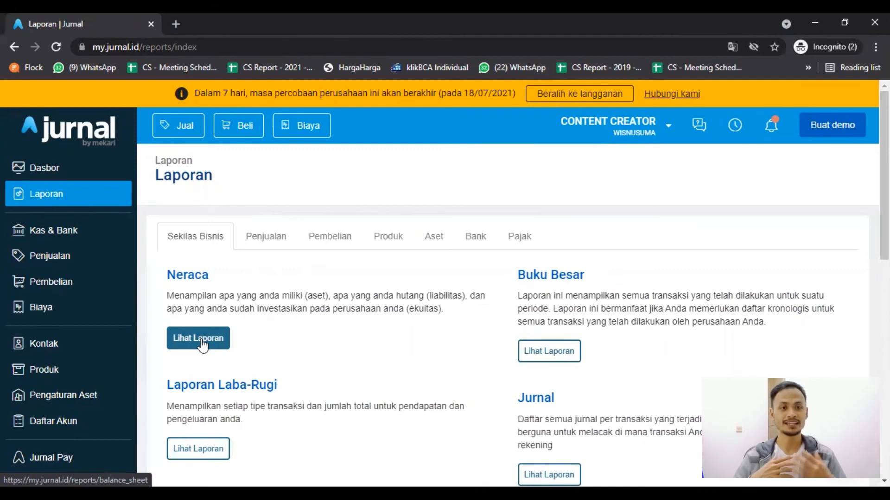
right_click(202, 345)
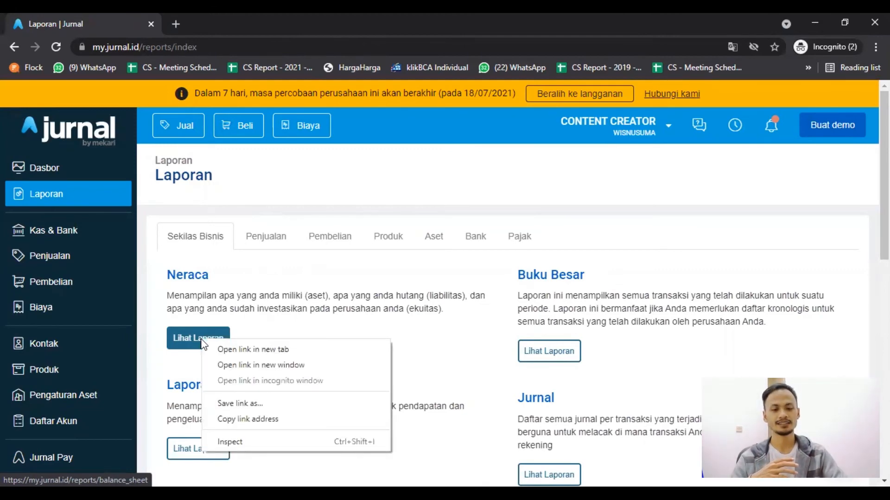
click(250, 349)
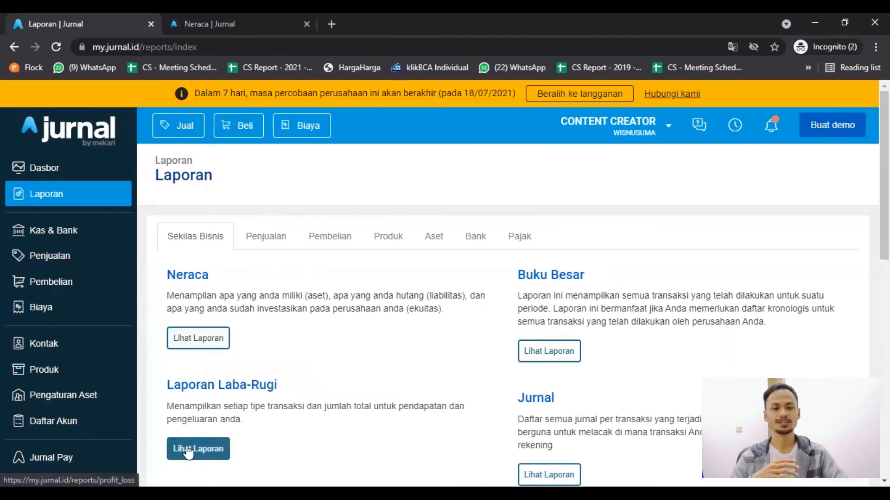
click(188, 451)
Review the bank, fixed asset and accounts payable balances in the Neraca report.
click(227, 13)
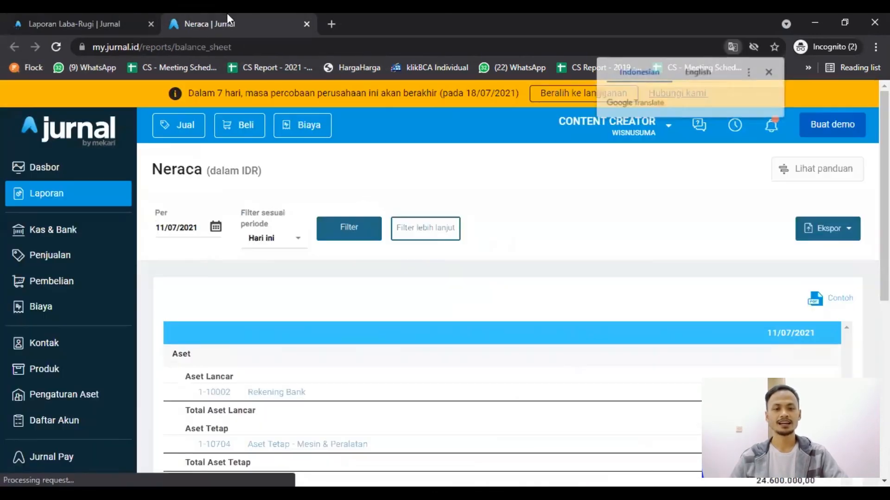
scroll(393, 318, down, 3)
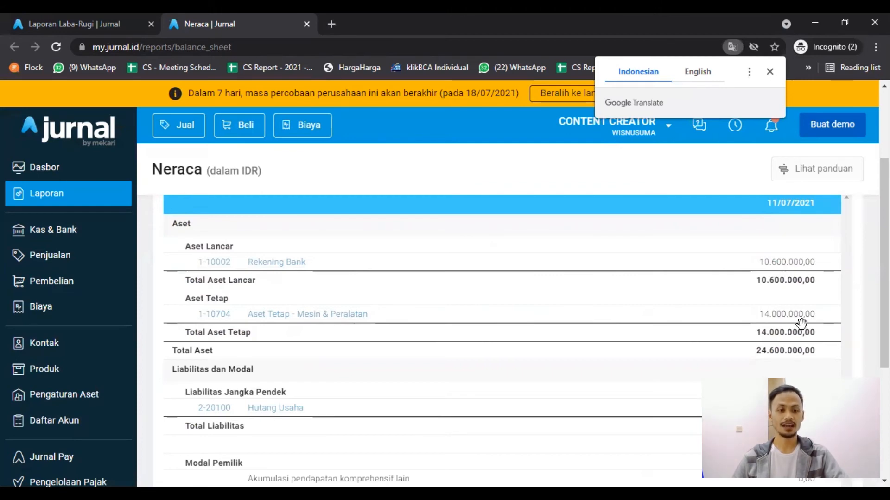
scroll(763, 336, down, 2)
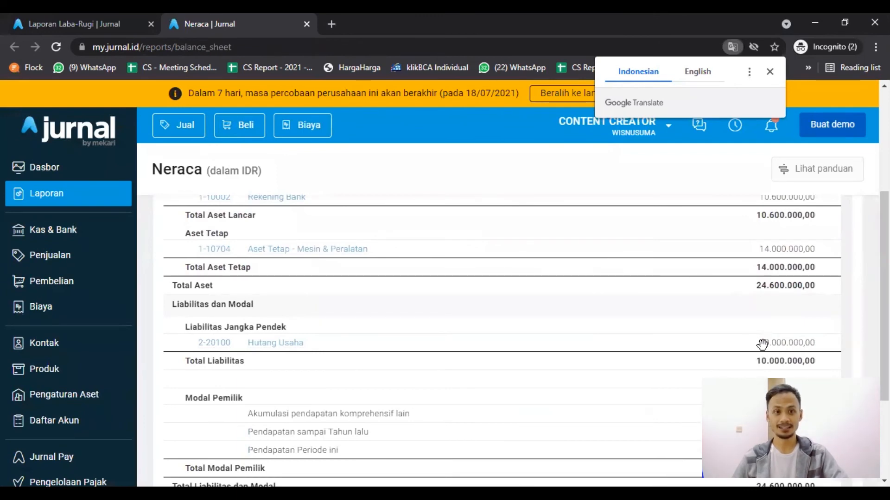
Check the Neraca report's total assets against the liabilities and owner's equity sections.
scroll(602, 364, up, 2)
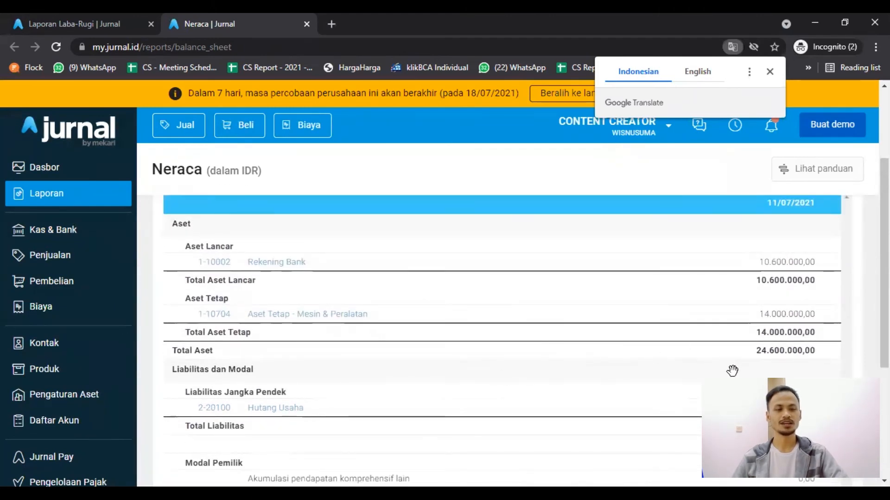
scroll(739, 357, down, 3)
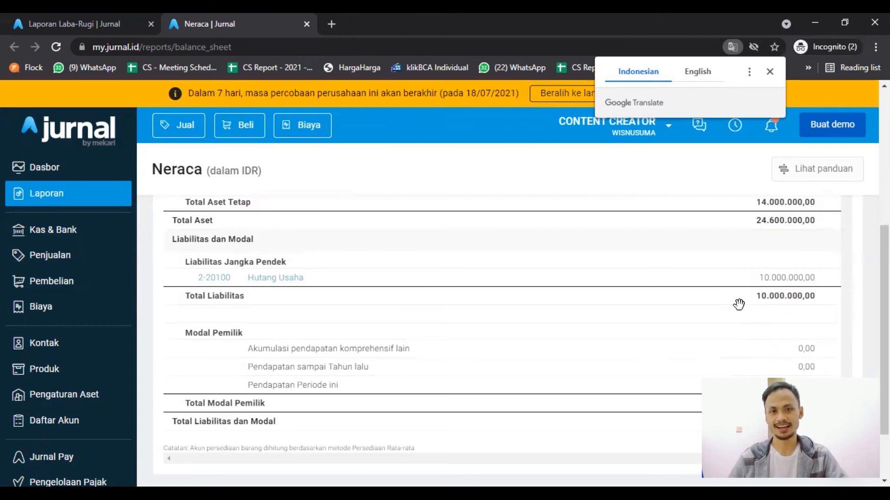
Switch to the Laba Rugi report and filter it to the period Tahun ini.
click(59, 15)
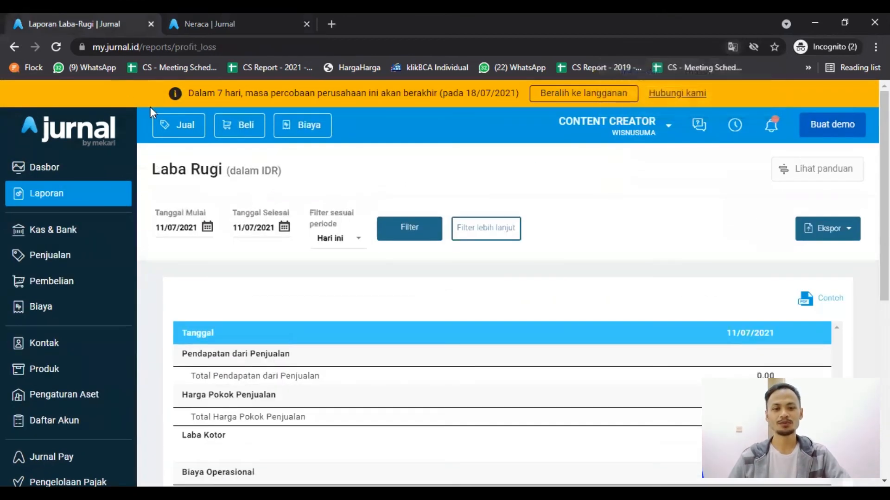
click(345, 242)
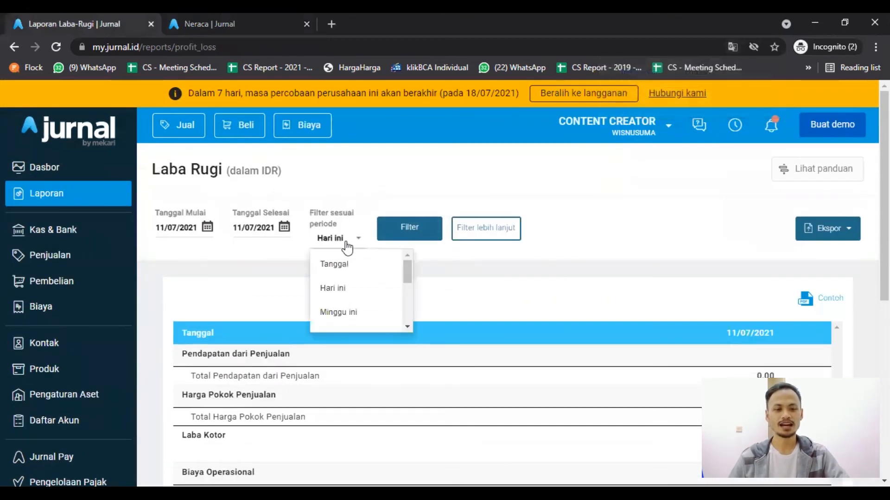
scroll(359, 310, down, 2)
click(355, 297)
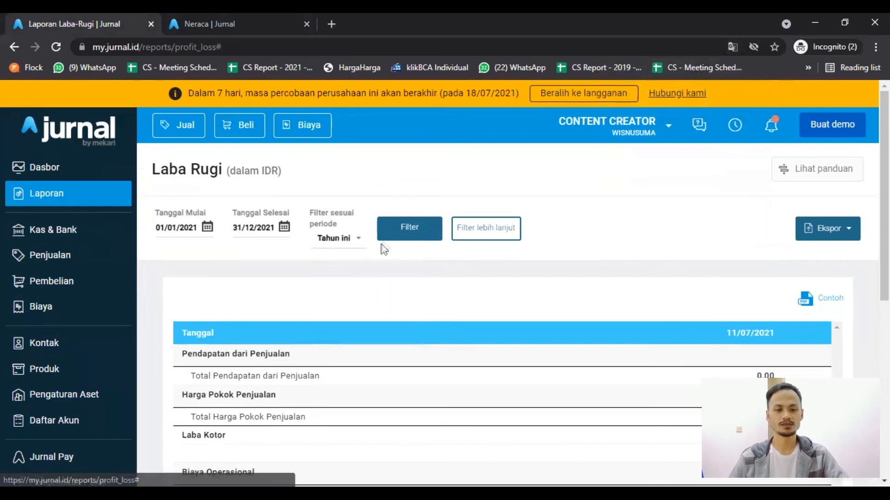
click(392, 230)
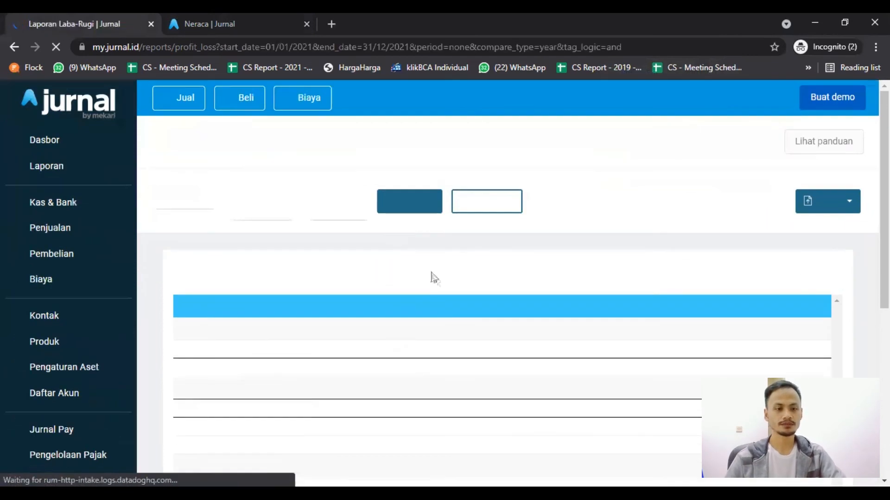
Review the service income, operating expenses and net operating income in the Laba Rugi report.
scroll(528, 288, down, 3)
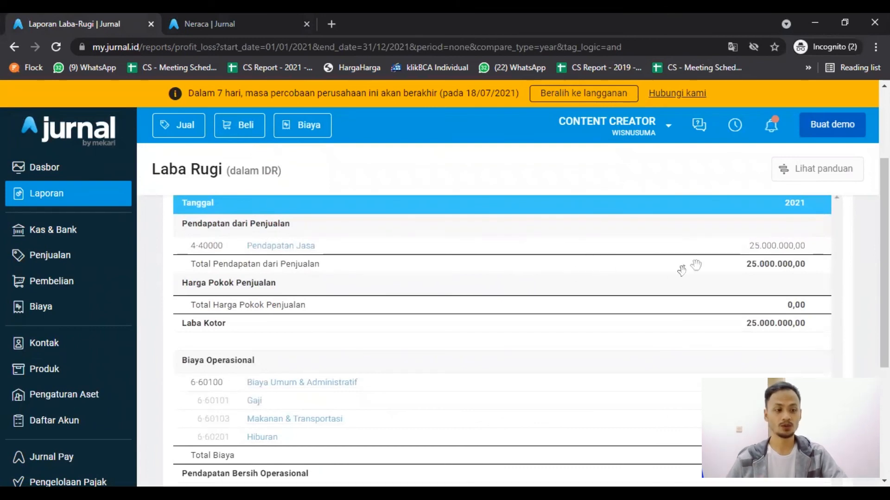
scroll(805, 267, down, 1)
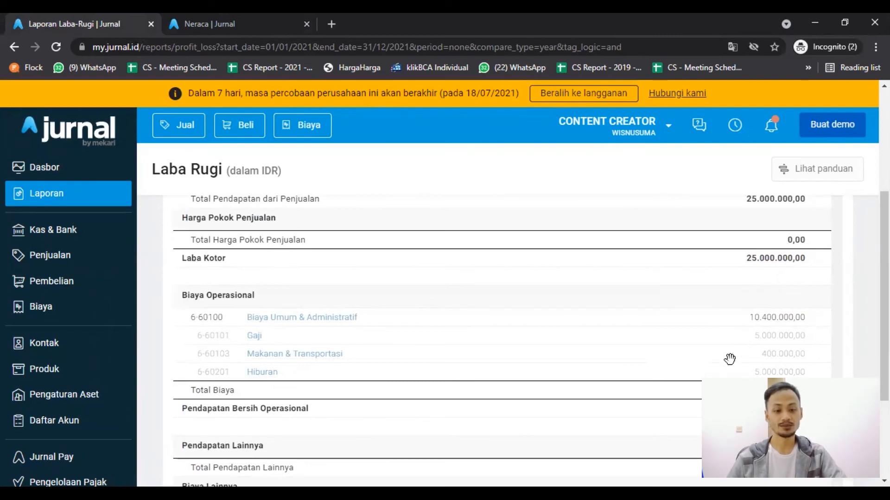
scroll(734, 376, down, 3)
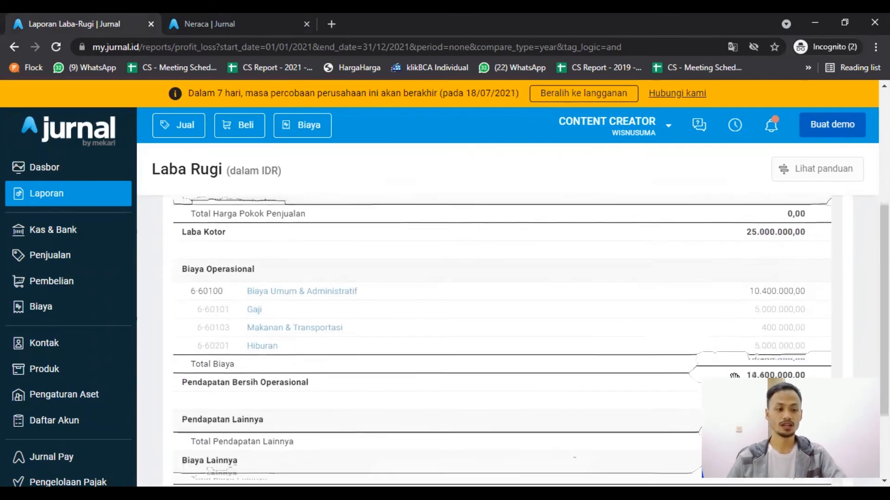